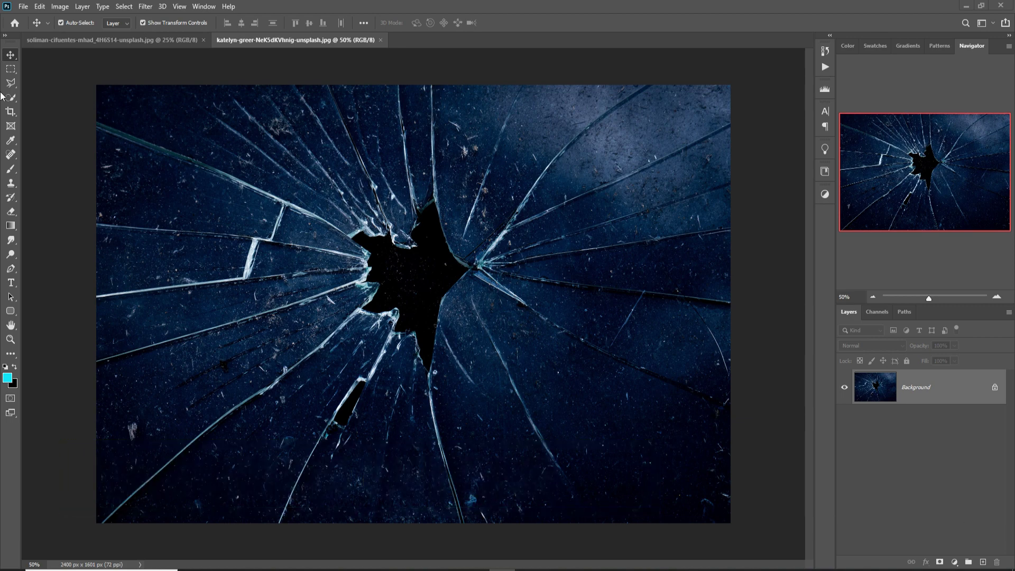
# - Create a blank Untitled-1 document from the recent 1280 × 720 px, 300 ppi preset
pyautogui.click(23, 6)
pyautogui.click(32, 18)
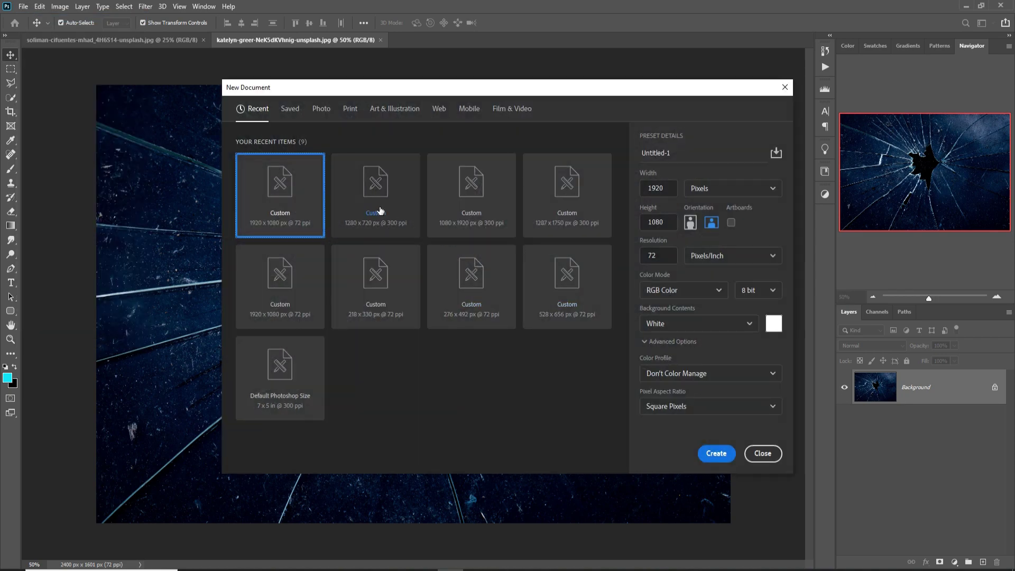
pyautogui.click(374, 194)
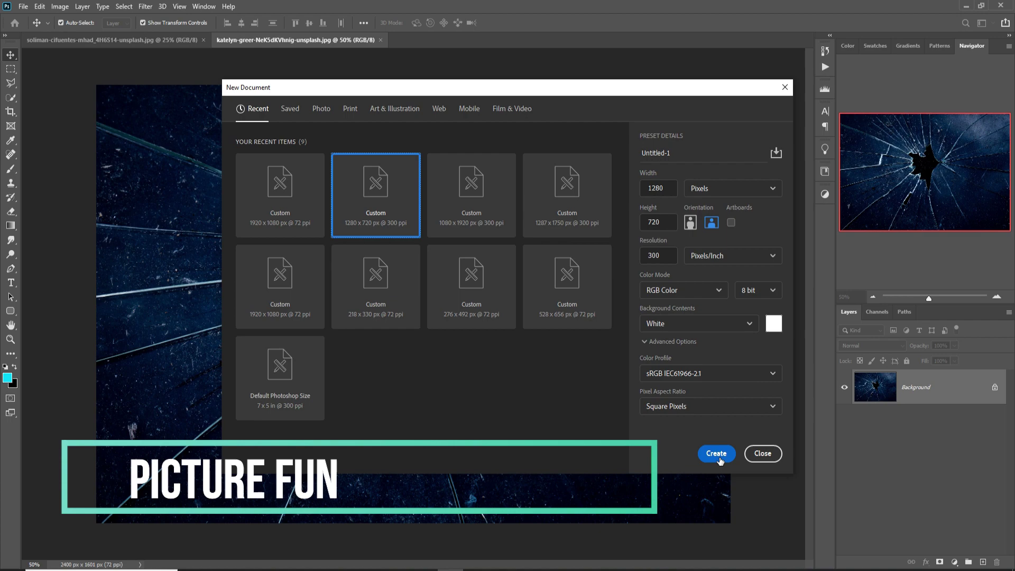
pyautogui.click(721, 458)
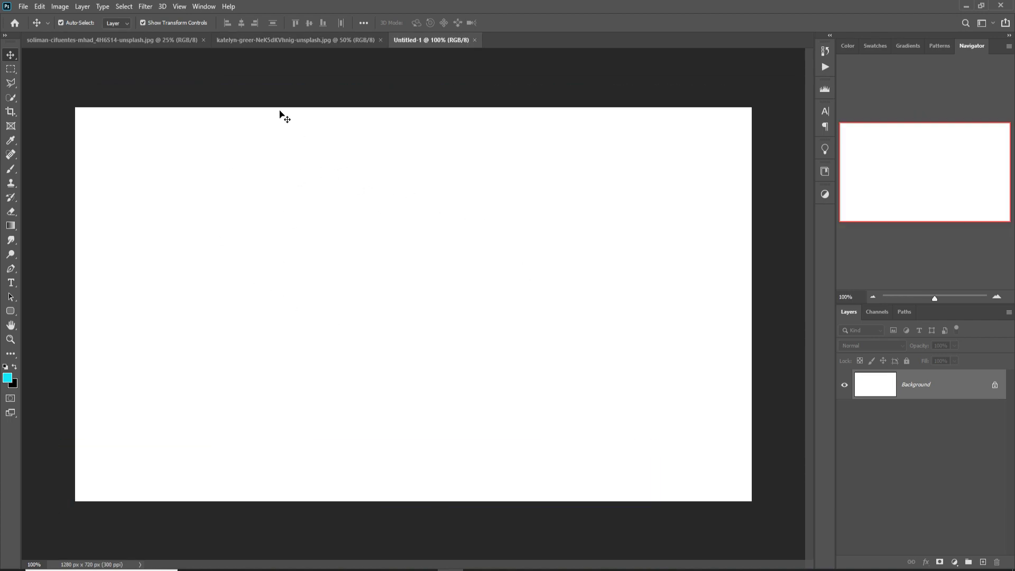
# - Select the Heineken bottle in its photo with Select Subject
pyautogui.click(152, 40)
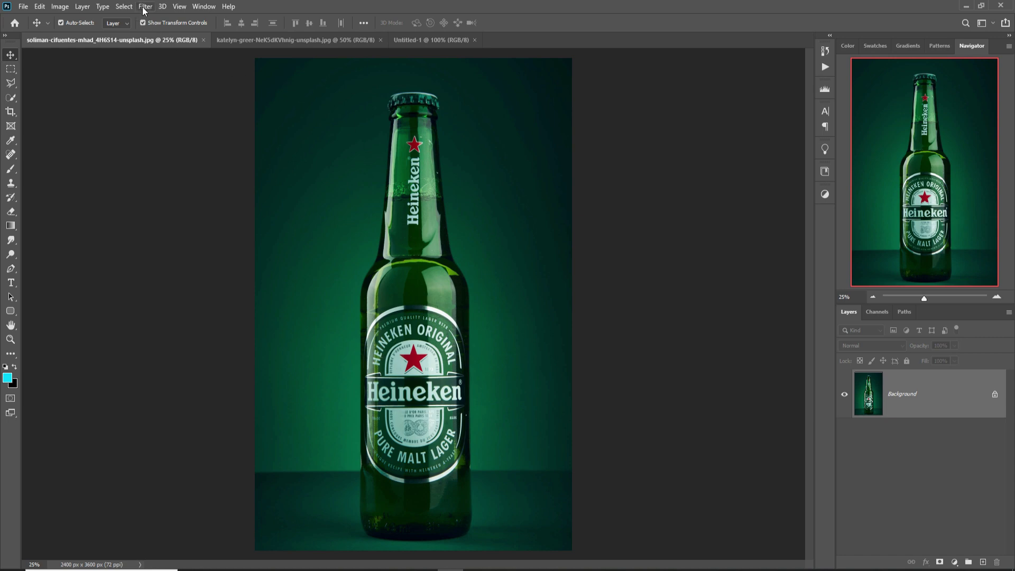
pyautogui.click(124, 7)
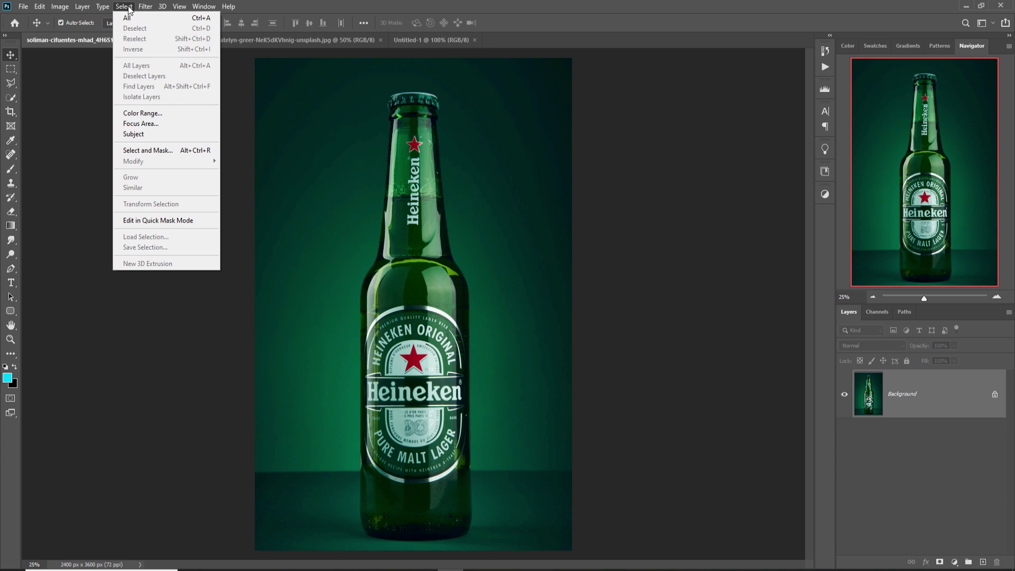
pyautogui.click(133, 133)
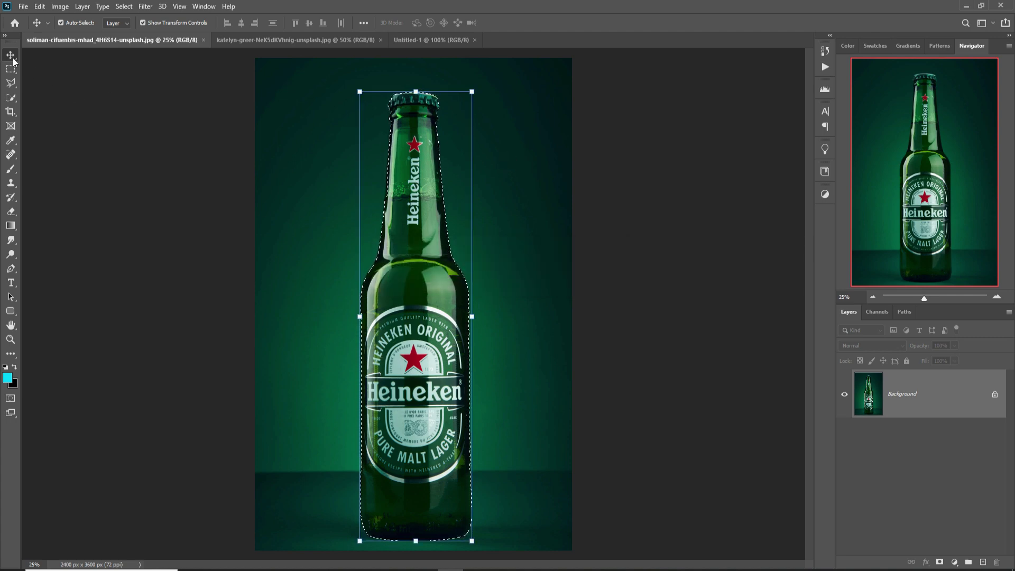
# - Copy the selected bottle into the Untitled-1 document
pyautogui.moveTo(111, 40); pyautogui.dragTo(482, 88)
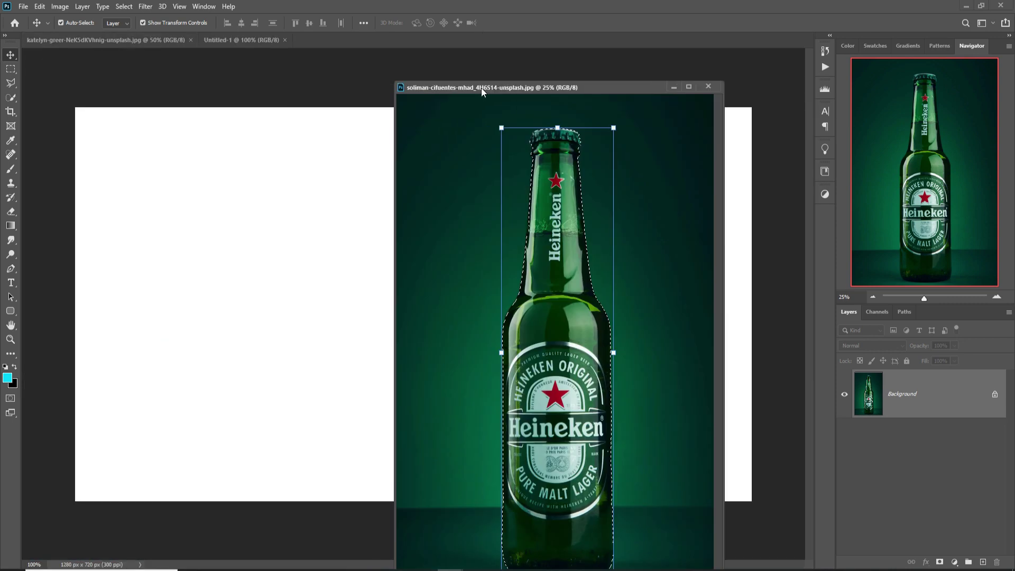
pyautogui.moveTo(552, 255); pyautogui.dragTo(344, 243)
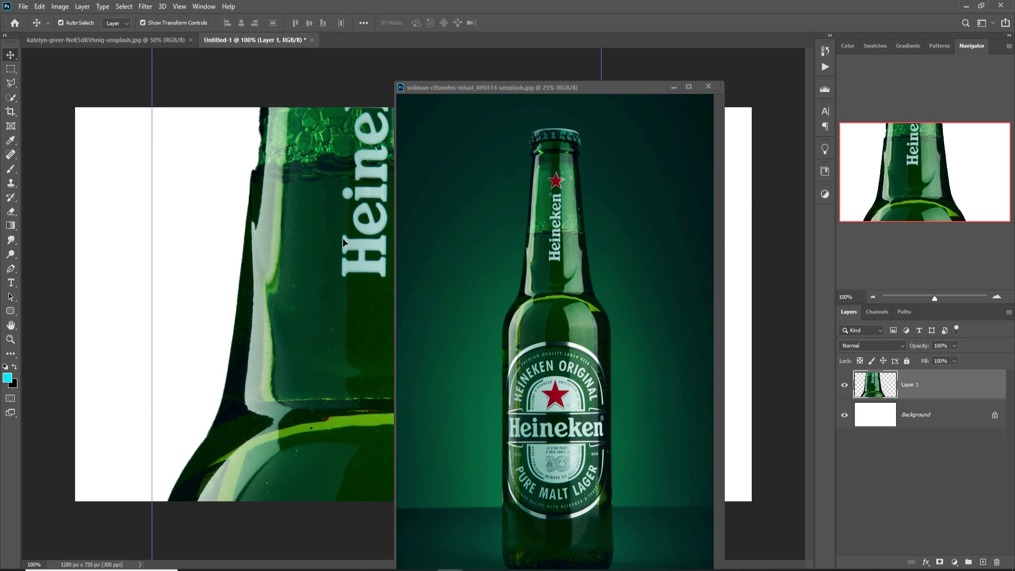
pyautogui.hotkey('ctrl', 'z')
pyautogui.click(529, 215)
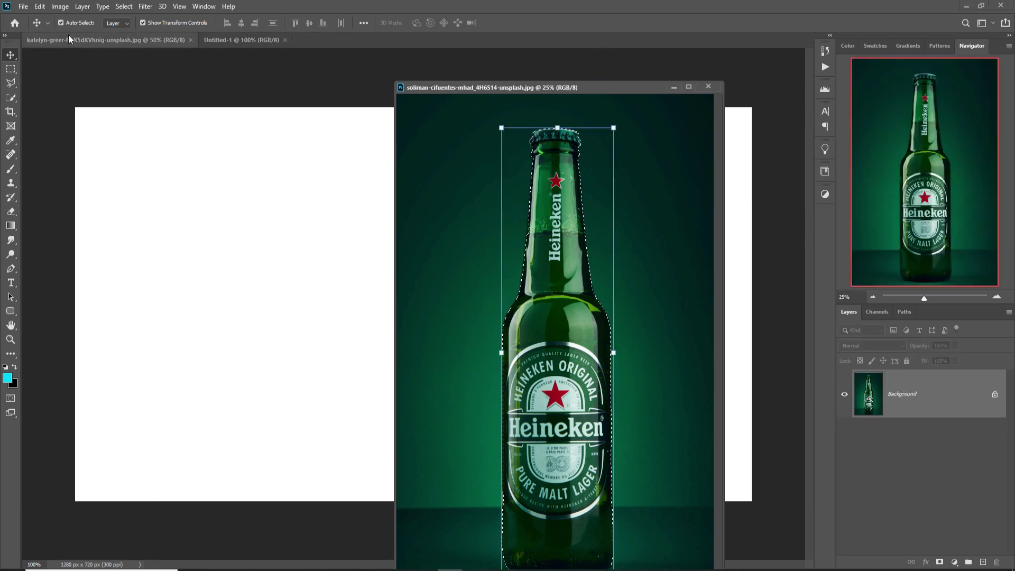
pyautogui.click(11, 83)
pyautogui.click(32, 83)
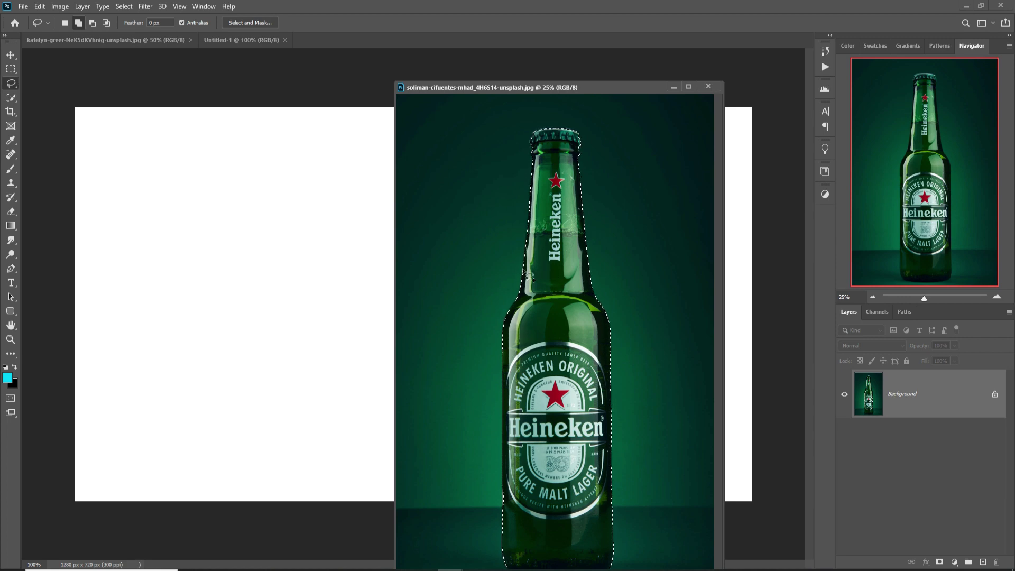
pyautogui.click(11, 54)
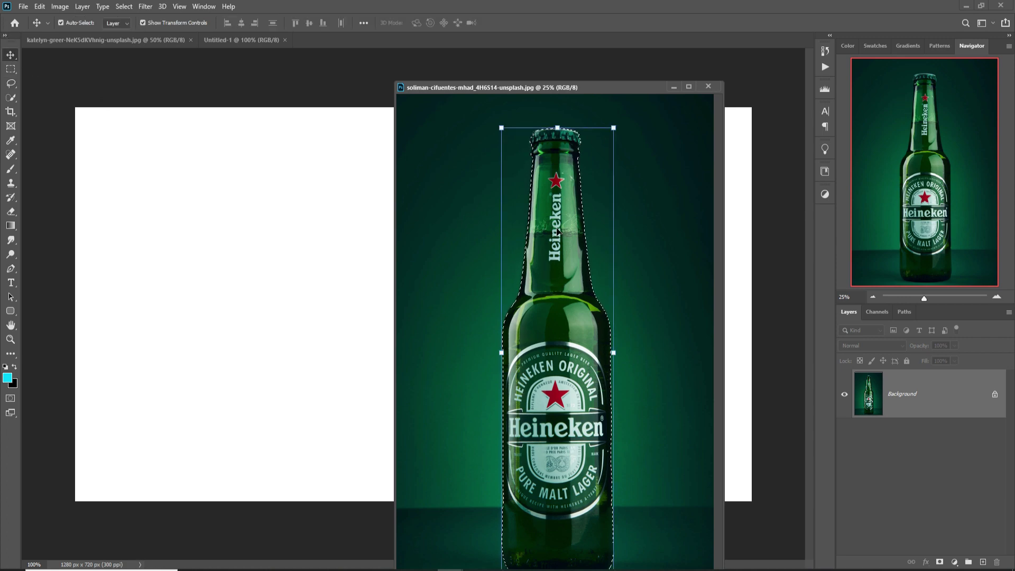
pyautogui.moveTo(559, 231); pyautogui.dragTo(340, 244)
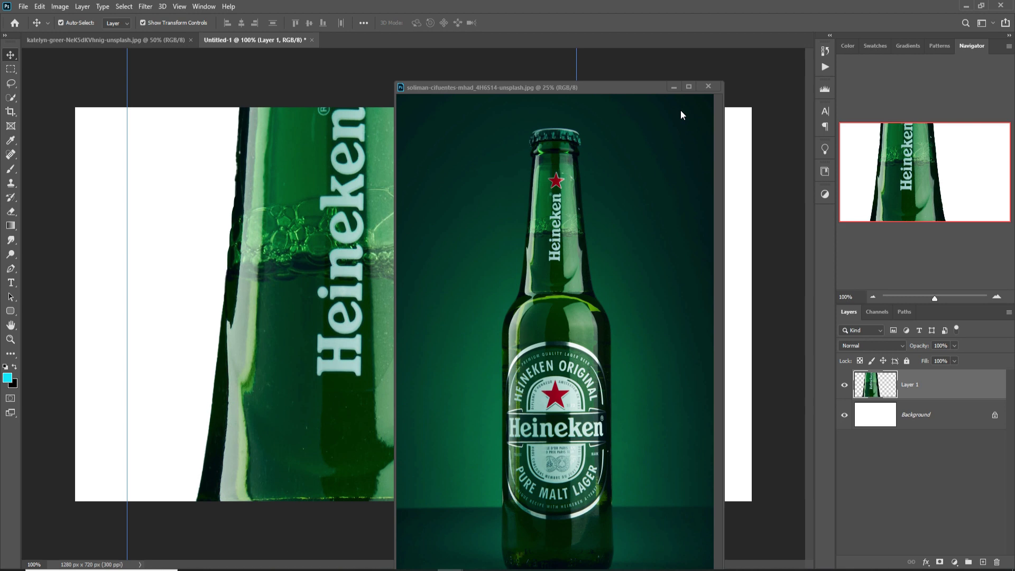
# - Scale the bottle to about 18% and place it on the canvas's left side
pyautogui.click(674, 87)
pyautogui.moveTo(517, 410); pyautogui.dragTo(442, 326)
pyautogui.moveTo(394, 402); pyautogui.dragTo(392, 220)
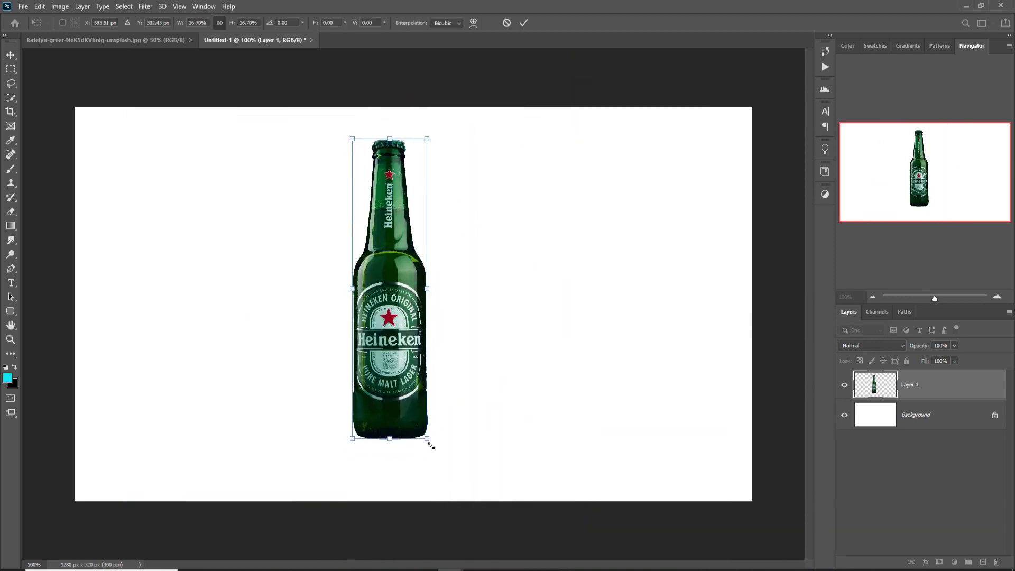
pyautogui.moveTo(351, 136); pyautogui.dragTo(346, 118)
pyautogui.moveTo(388, 286); pyautogui.dragTo(324, 286)
pyautogui.press('Return')
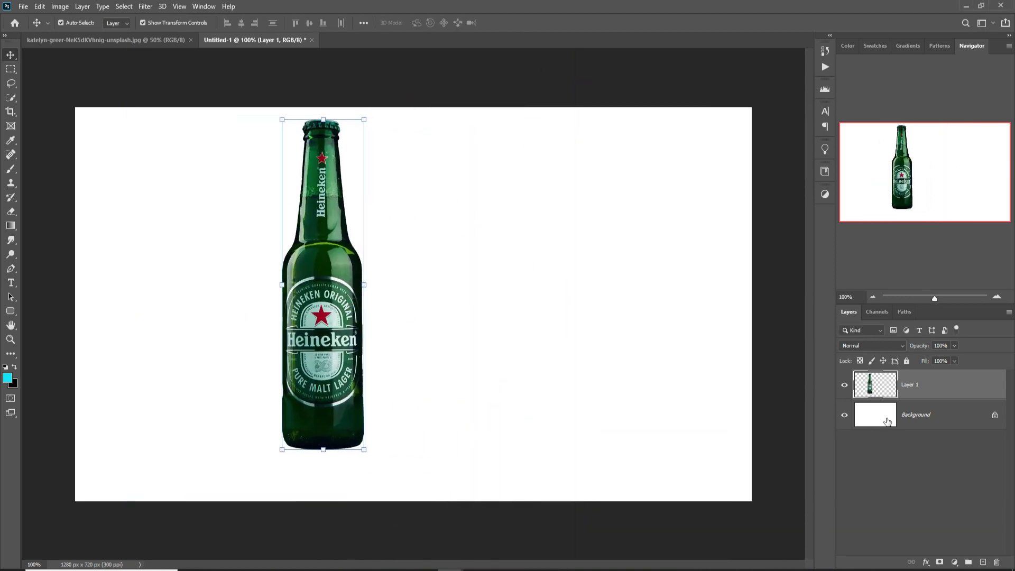
# - Add a gradient fill layer above the Background layer, behind the bottle
pyautogui.click(931, 414)
pyautogui.click(985, 563)
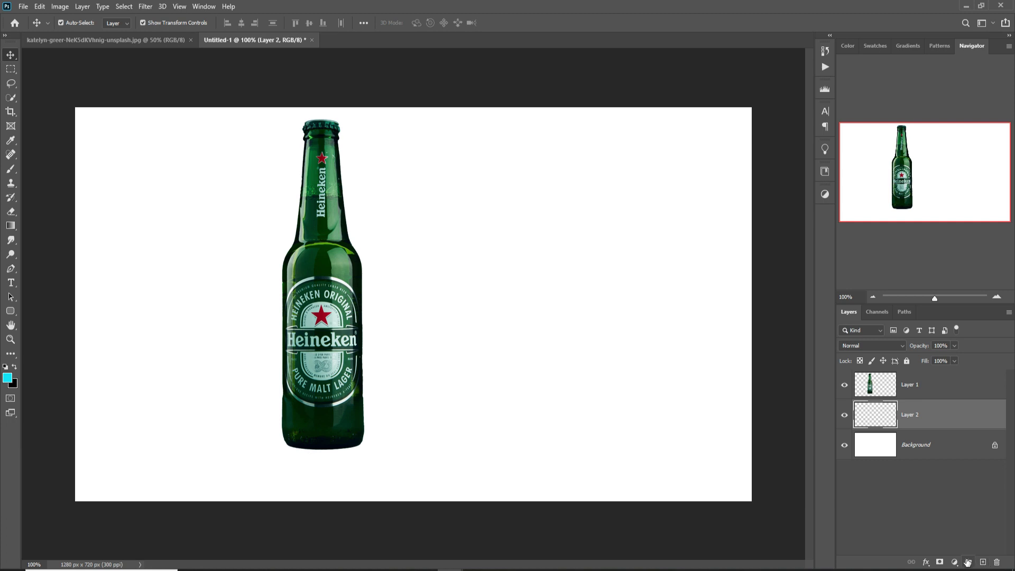
pyautogui.click(955, 563)
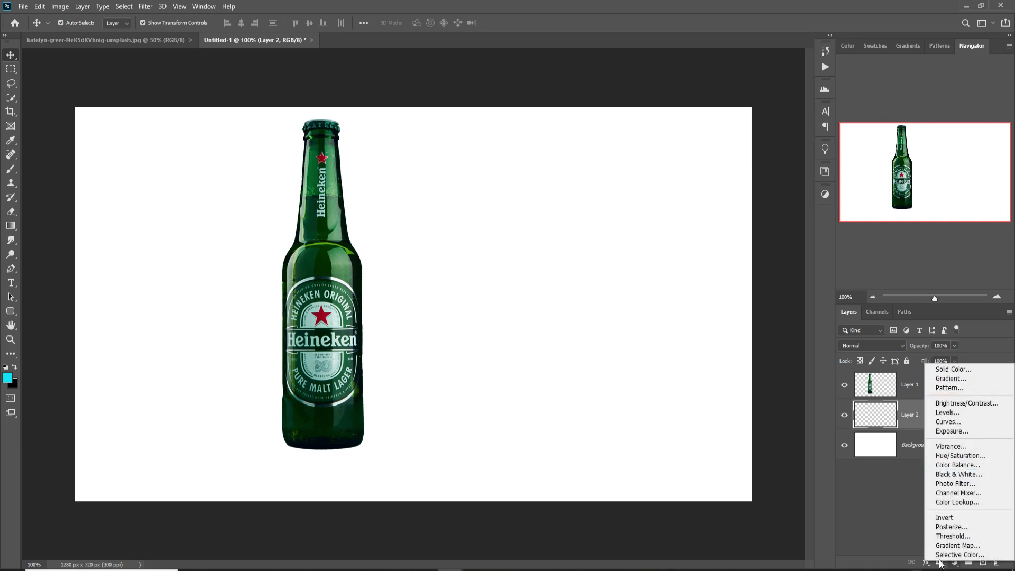
pyautogui.click(947, 379)
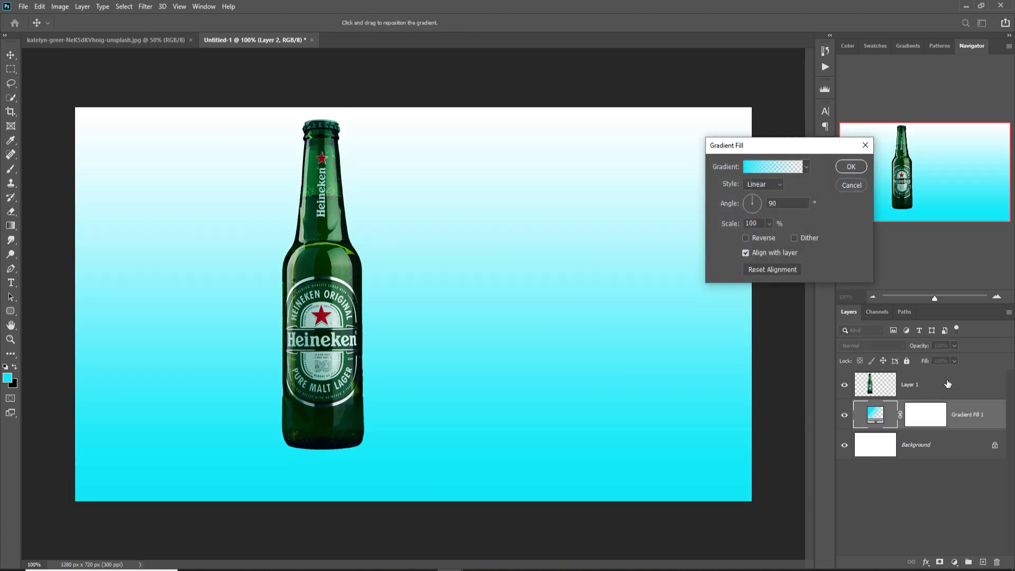
# - Apply the Green_02 preset to the gradient fill
pyautogui.click(772, 166)
pyautogui.click(677, 169)
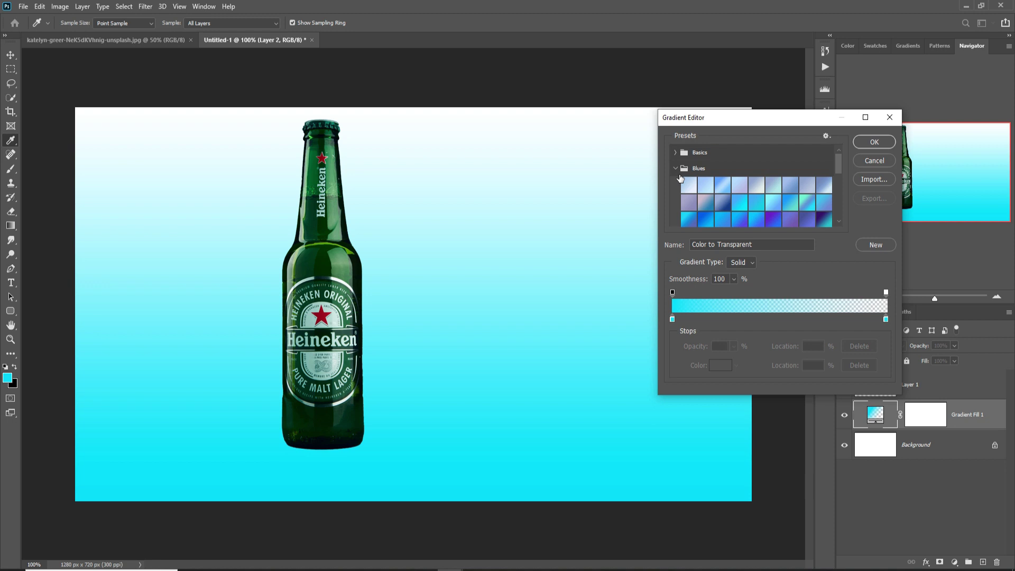
pyautogui.click(746, 210)
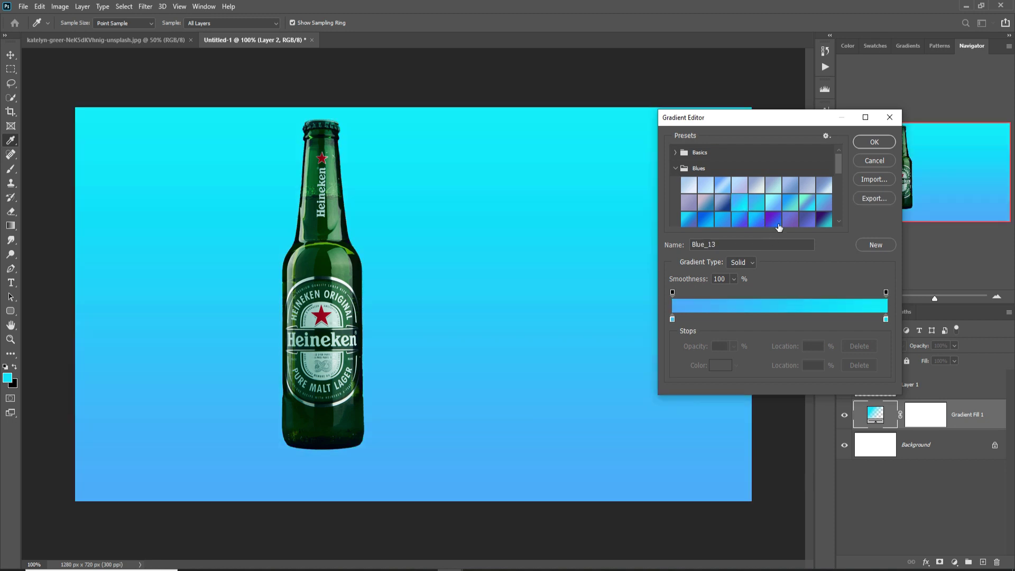
pyautogui.click(707, 184)
pyautogui.scroll(-4, 687, 218)
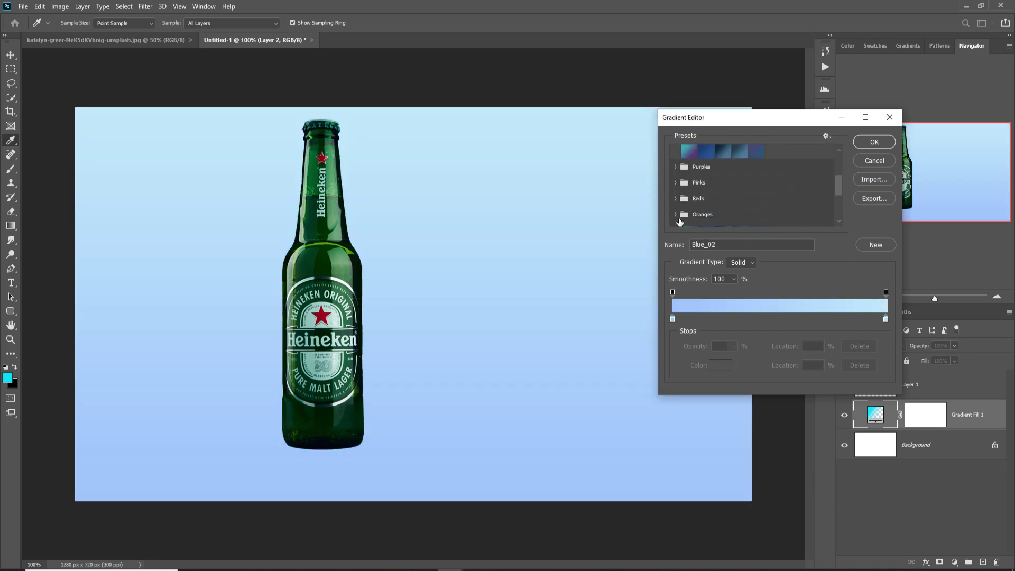
pyautogui.scroll(-2, 725, 199)
pyautogui.click(682, 202)
pyautogui.click(708, 203)
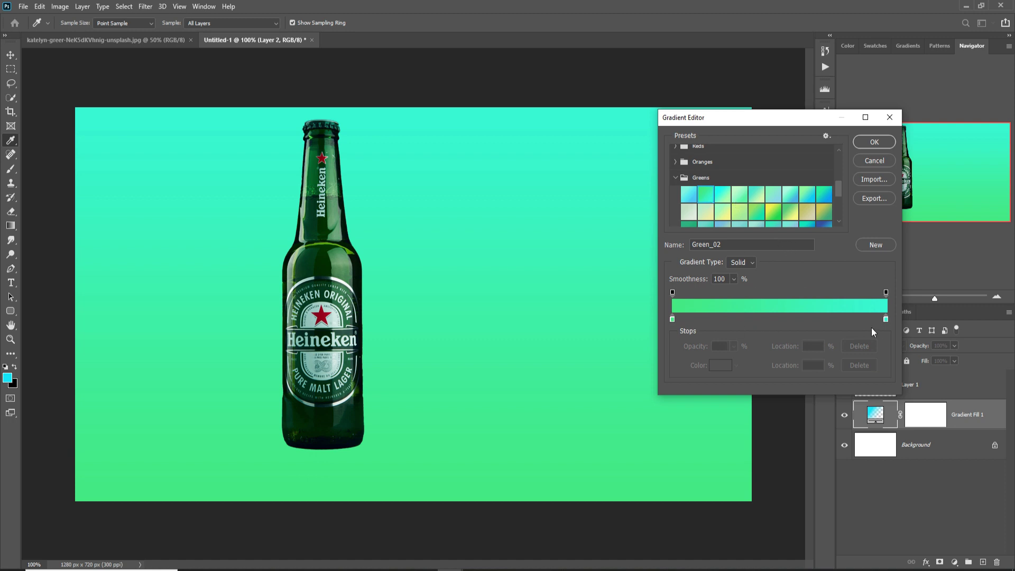
# - Make the gradient's right colour stop dark green and accept the gradient
pyautogui.click(887, 320)
pyautogui.click(731, 365)
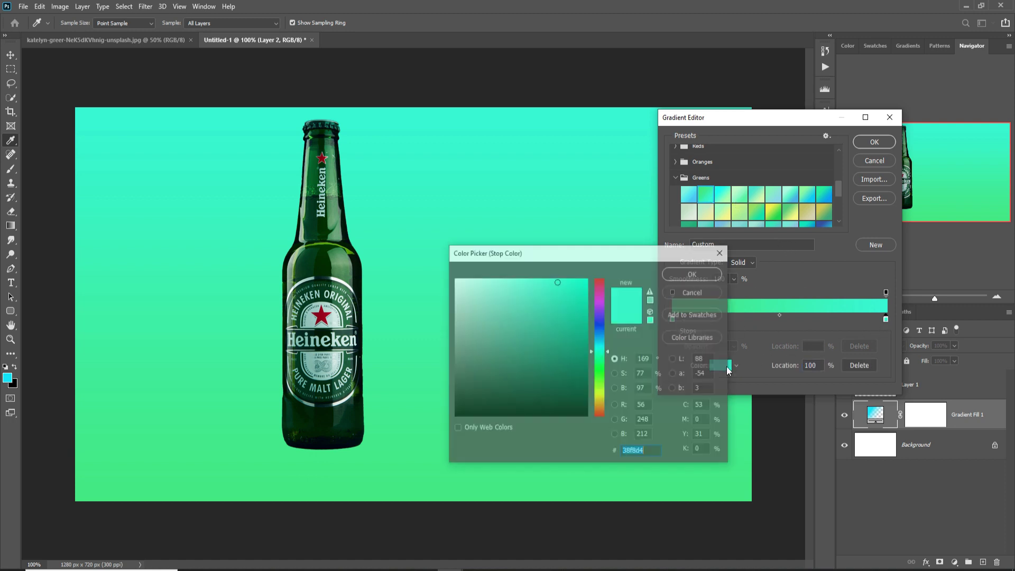
pyautogui.moveTo(604, 377); pyautogui.dragTo(592, 366)
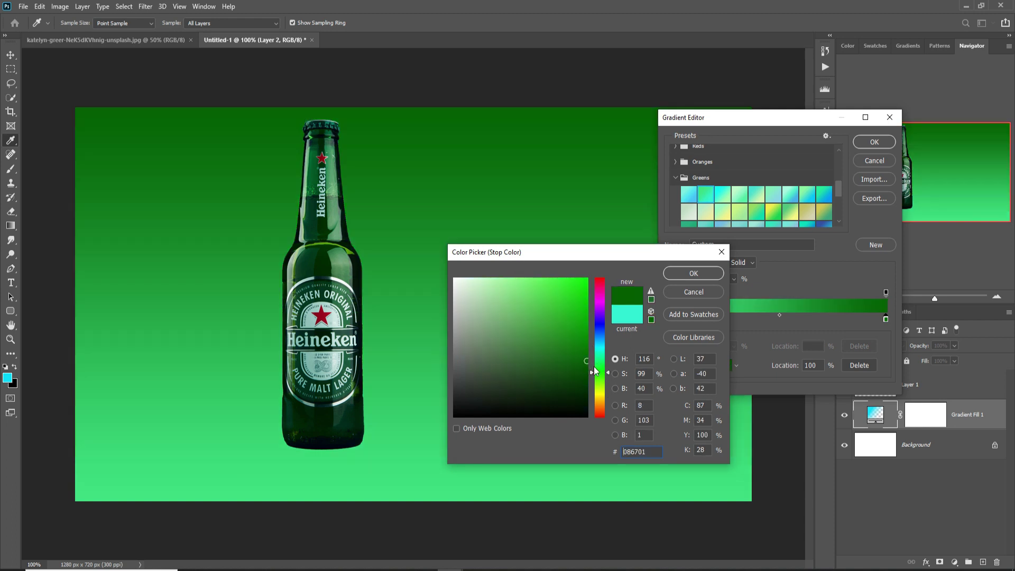
pyautogui.click(693, 275)
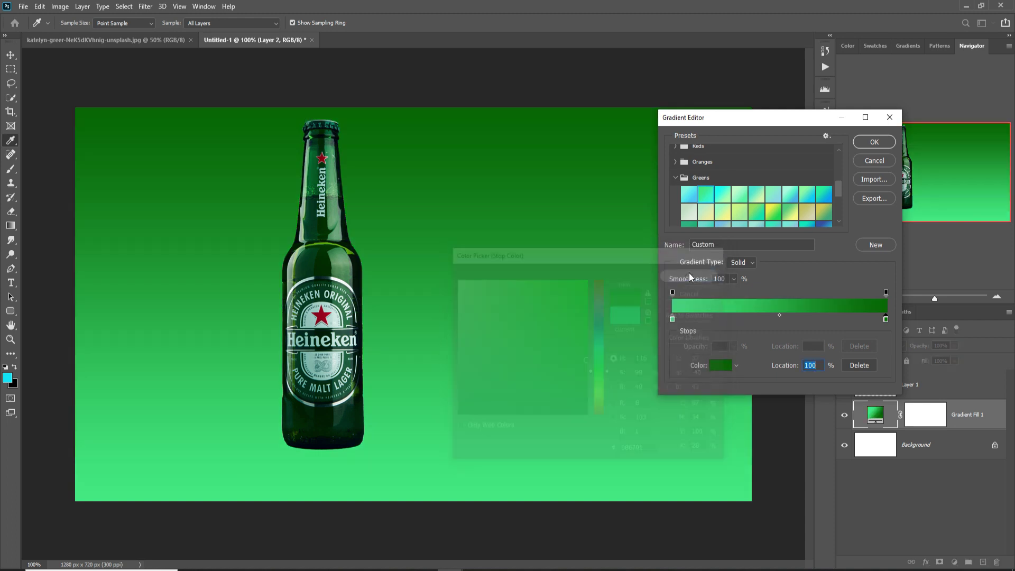
pyautogui.click(860, 143)
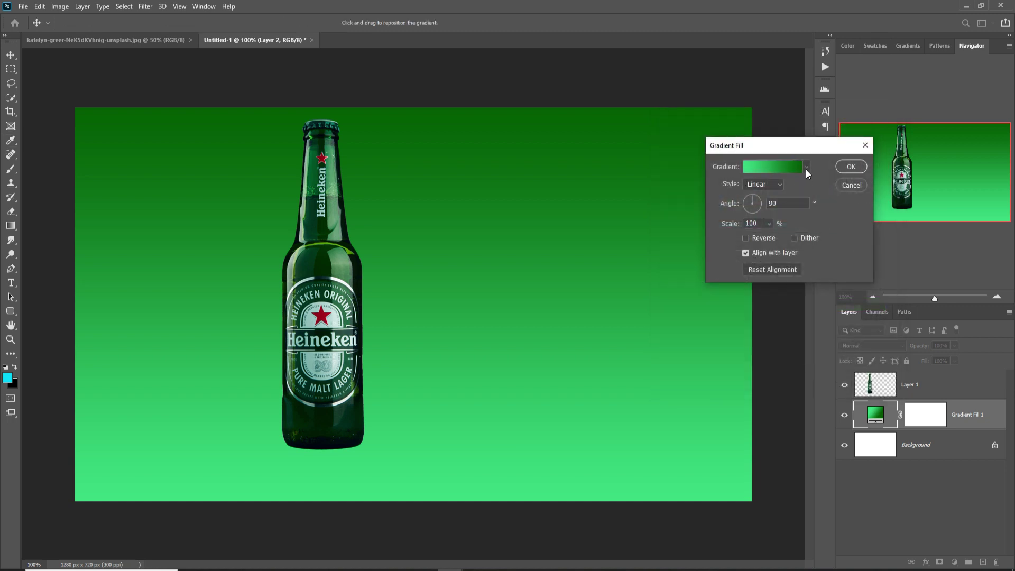
# - Reverse the gradient so it's light on top, scale it to 221%, and confirm
pyautogui.click(746, 239)
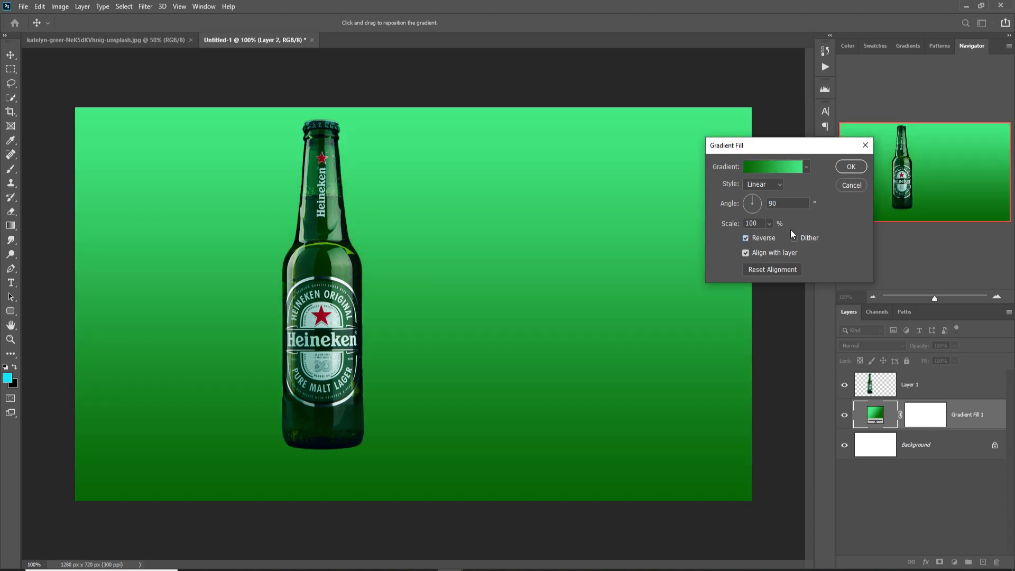
pyautogui.click(770, 224)
pyautogui.moveTo(767, 237); pyautogui.dragTo(776, 237)
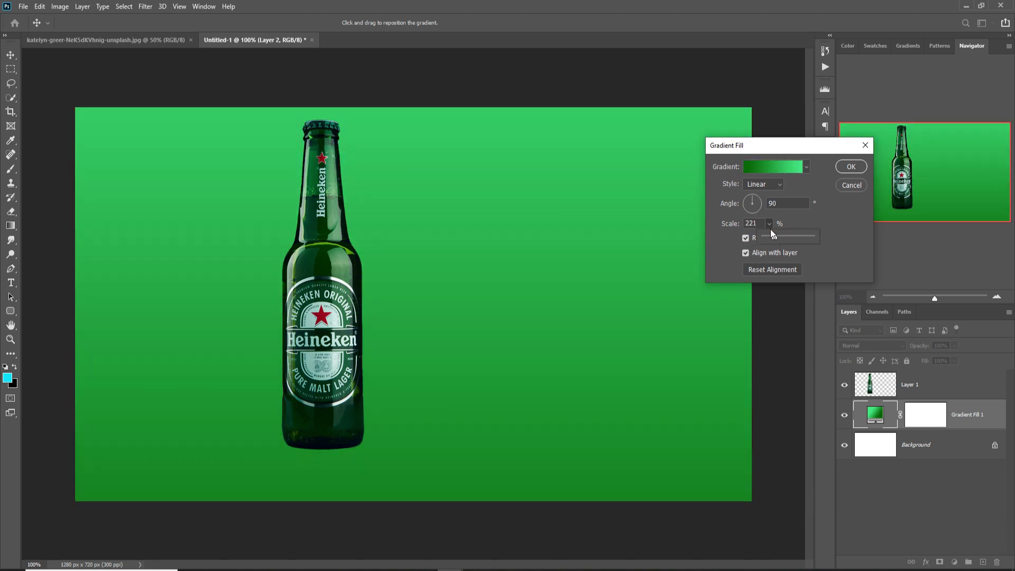
pyautogui.click(846, 168)
pyautogui.click(845, 167)
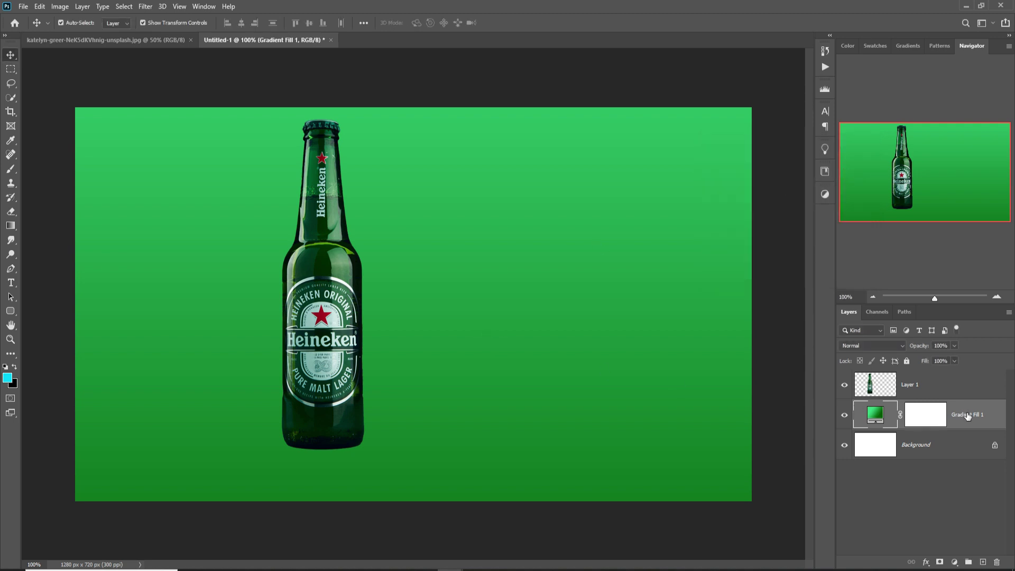
# - Add a new layer and set up a 100 px brush painting in black
pyautogui.click(983, 563)
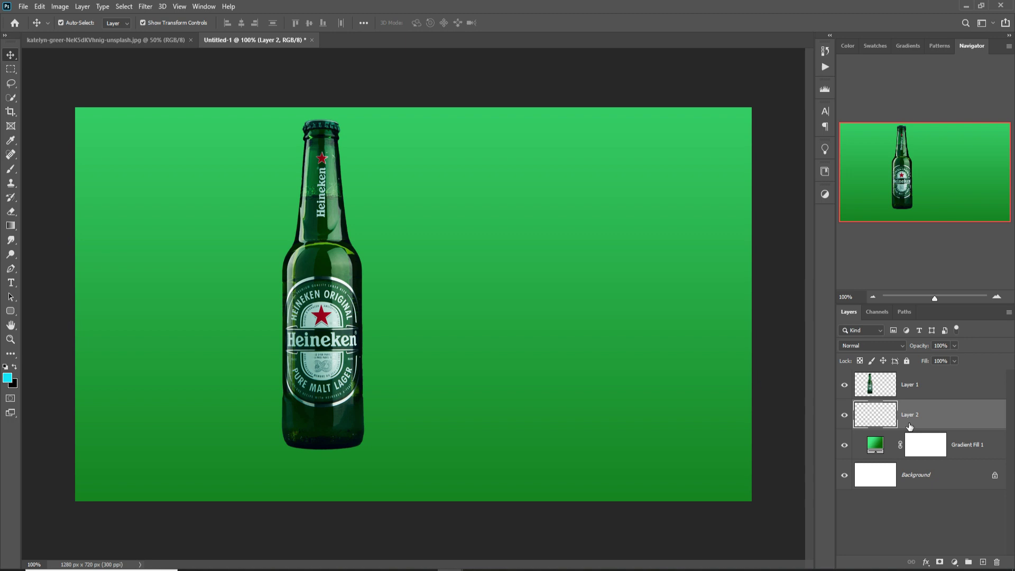
pyautogui.click(10, 169)
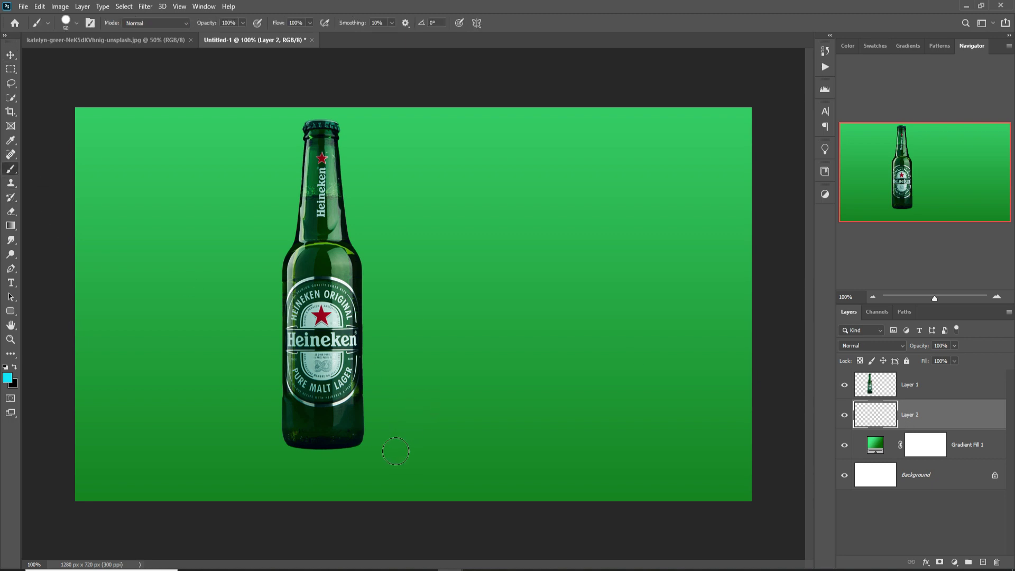
pyautogui.press(']')
pyautogui.press(']')
pyautogui.press(']')
pyautogui.press(']')
pyautogui.press(']')
pyautogui.click(15, 367)
pyautogui.click(708, 293)
pyautogui.click(332, 447)
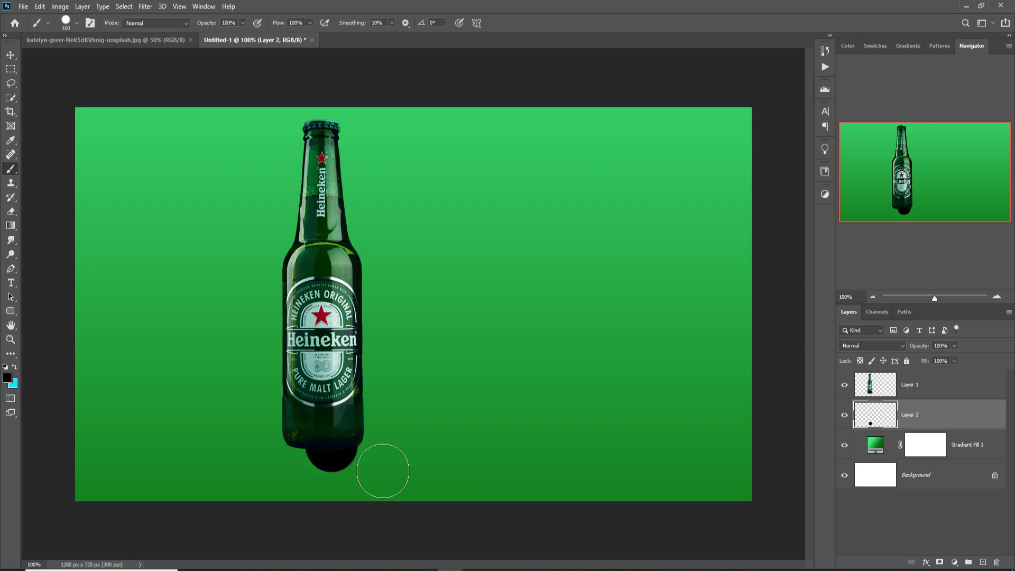
pyautogui.hotkey('ctrl', 'z')
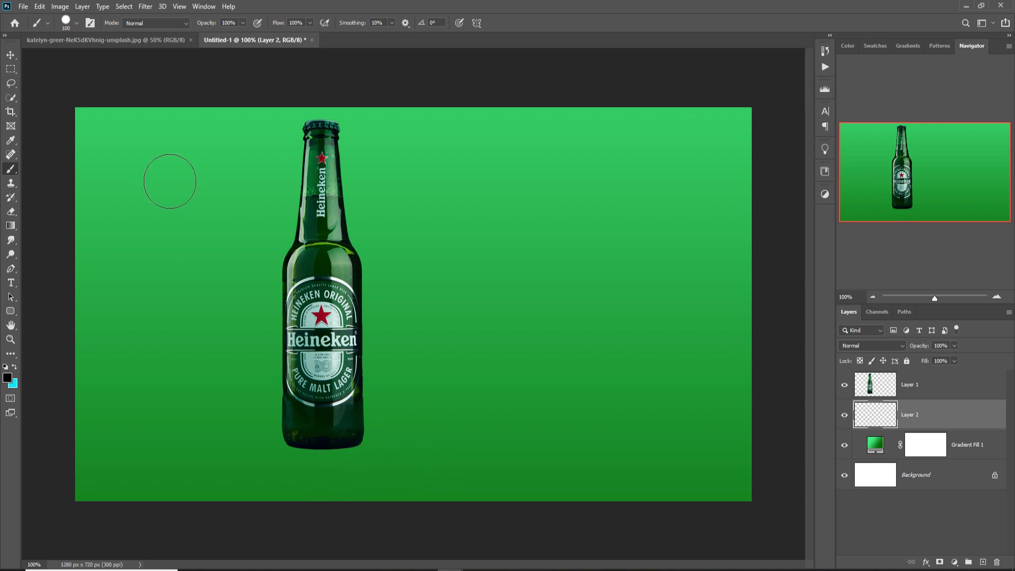
# - Paint a soft black shadow under the bottle with the Soft Round brush
pyautogui.click(77, 23)
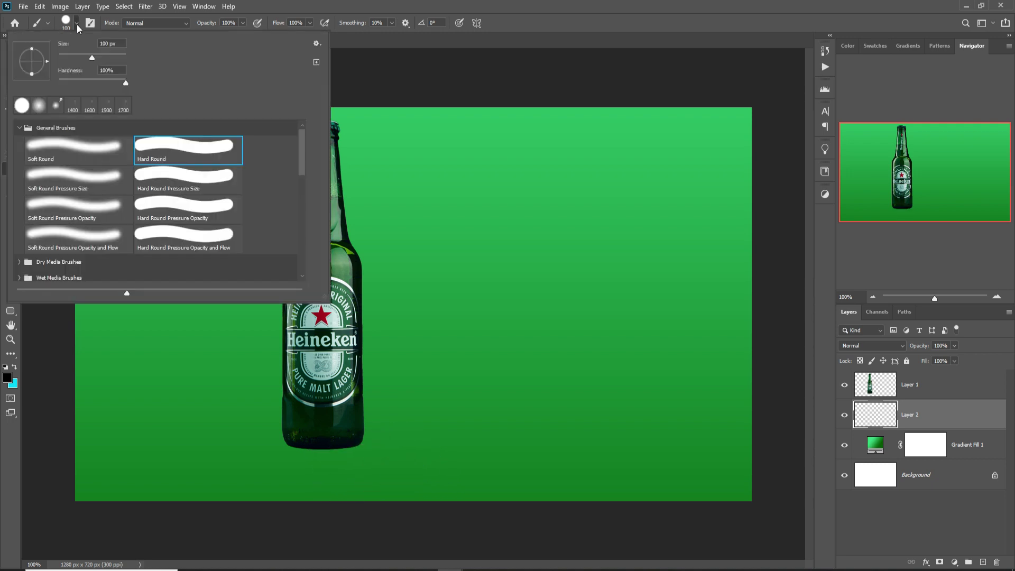
pyautogui.click(64, 152)
pyautogui.press('Return')
pyautogui.moveTo(330, 461); pyautogui.dragTo(349, 467)
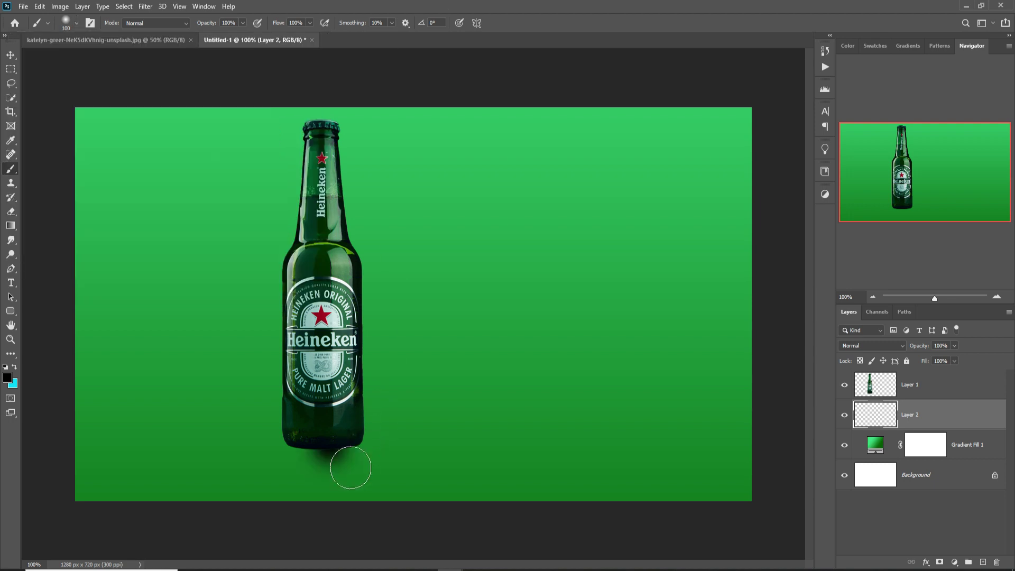
# - Widen the shadow and flatten it to 45% height beneath the bottle's base
pyautogui.click(10, 56)
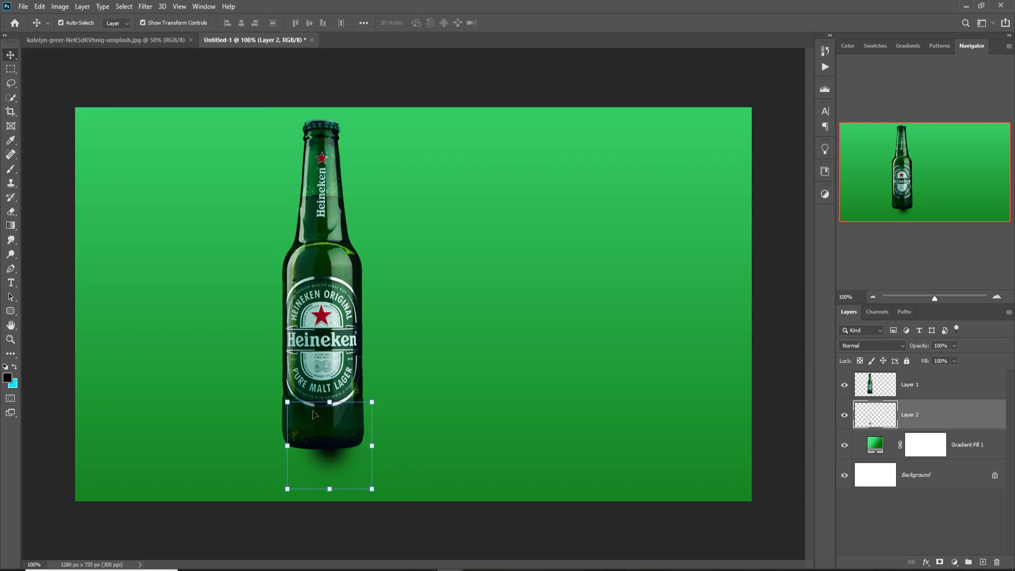
pyautogui.moveTo(379, 451); pyautogui.dragTo(581, 451)
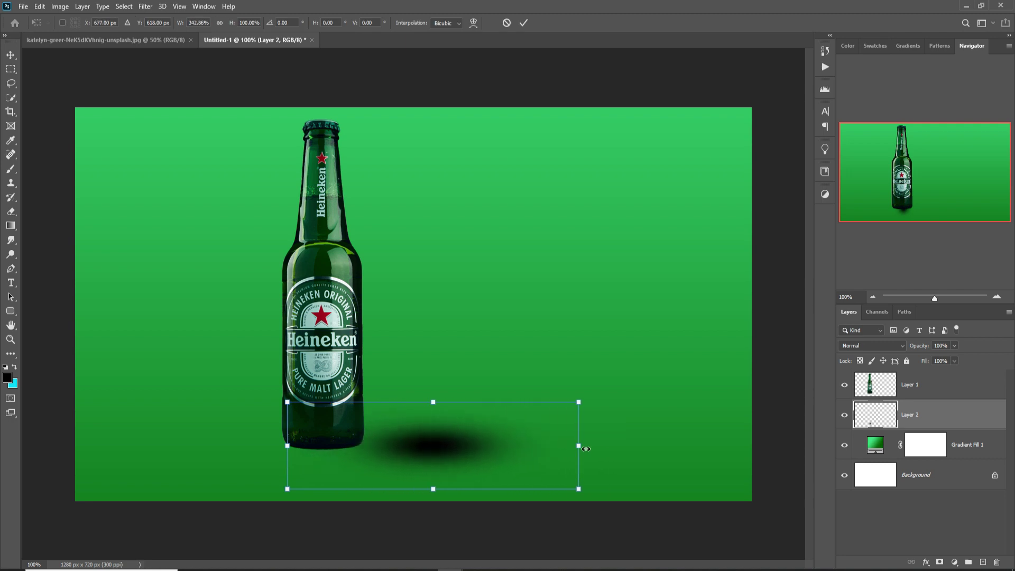
pyautogui.moveTo(435, 409); pyautogui.dragTo(342, 458)
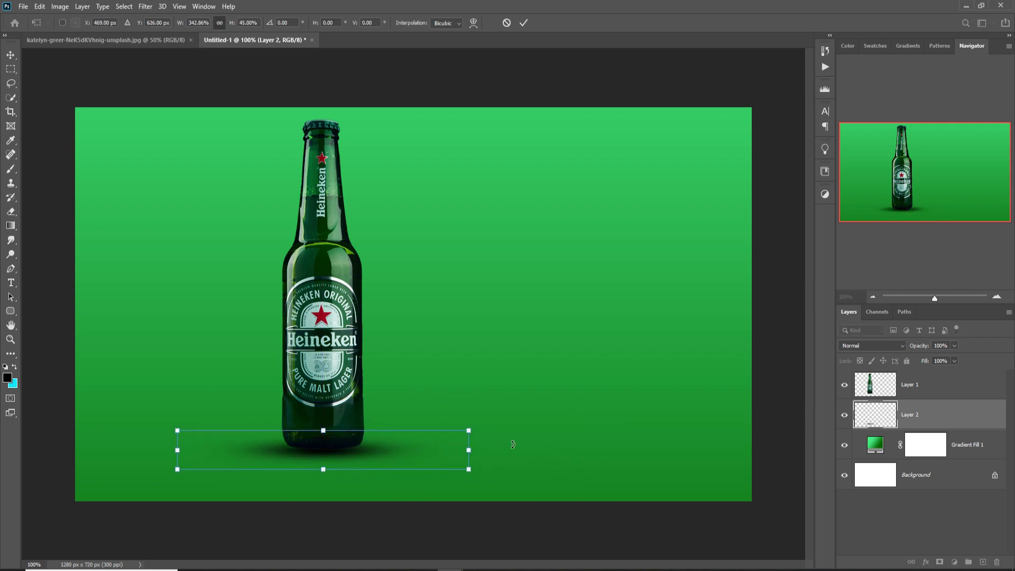
pyautogui.moveTo(463, 439); pyautogui.dragTo(460, 436)
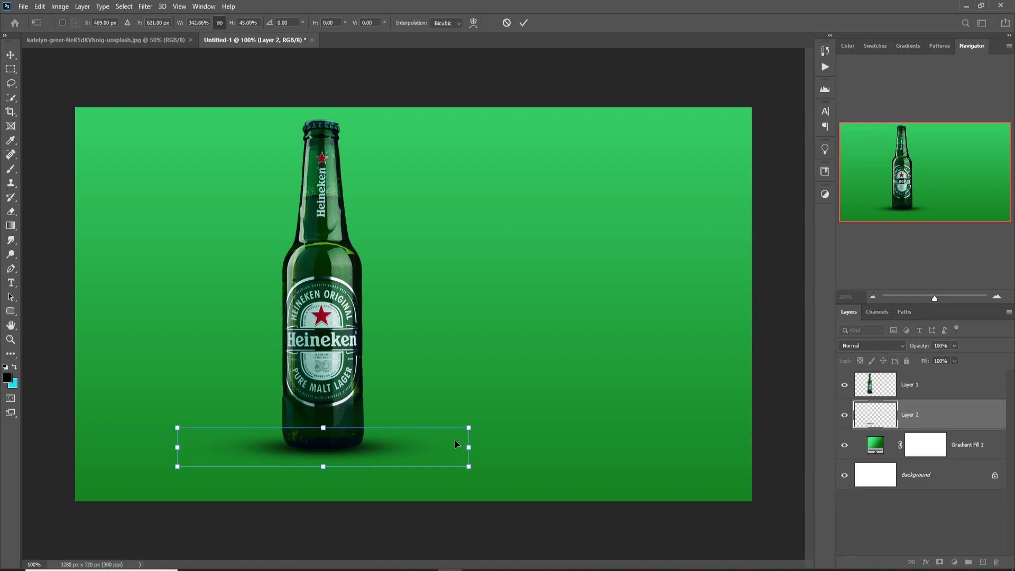
# - Resize the cracked-glass layer to fit the canvas and clip it to the bottle layer
pyautogui.press('Return')
pyautogui.hotkey('ctrl', 't')
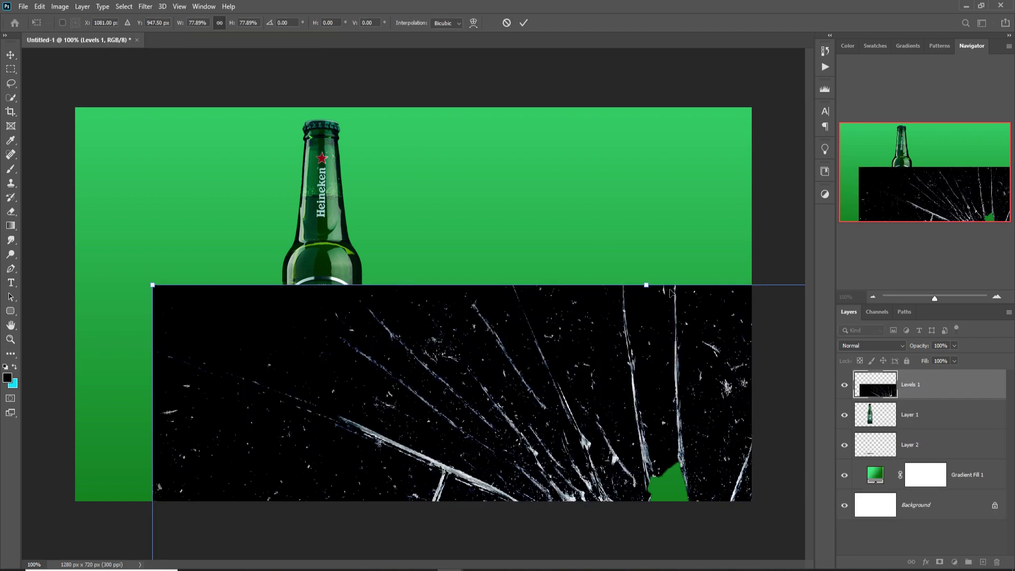
pyautogui.moveTo(648, 288); pyautogui.dragTo(390, 193)
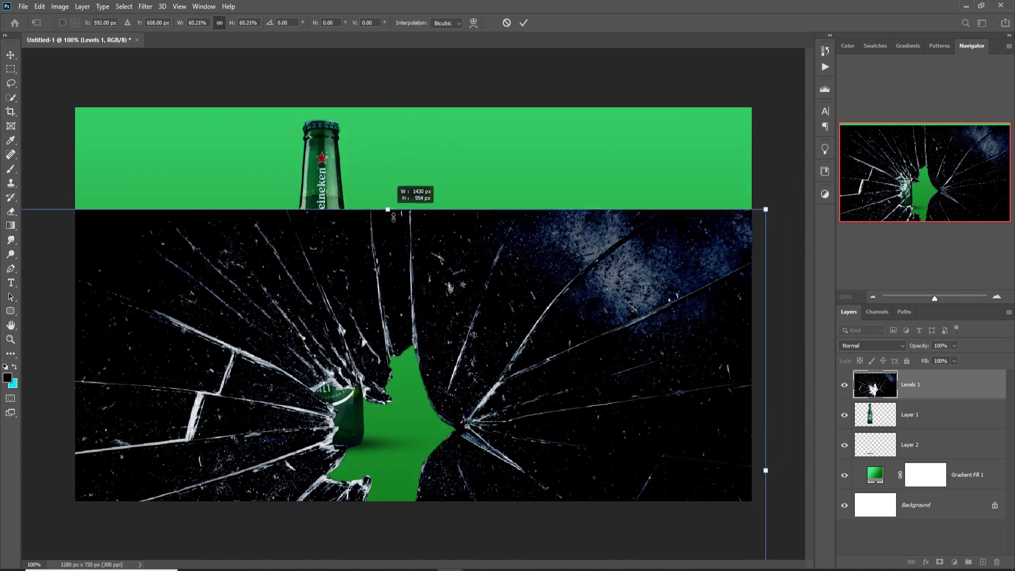
pyautogui.moveTo(401, 388); pyautogui.dragTo(398, 279)
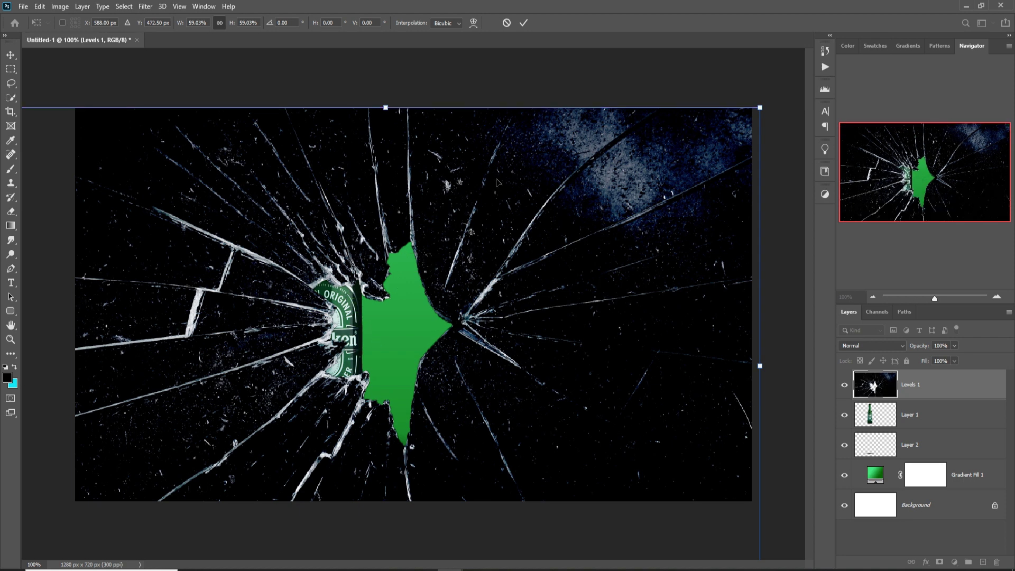
pyautogui.click(525, 23)
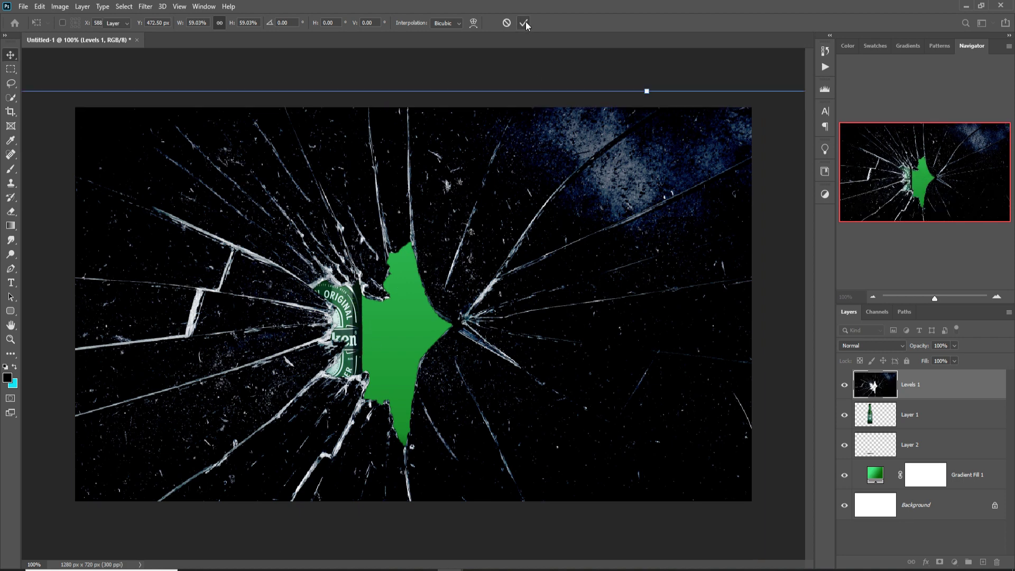
pyautogui.rightClick(947, 391)
pyautogui.click(851, 316)
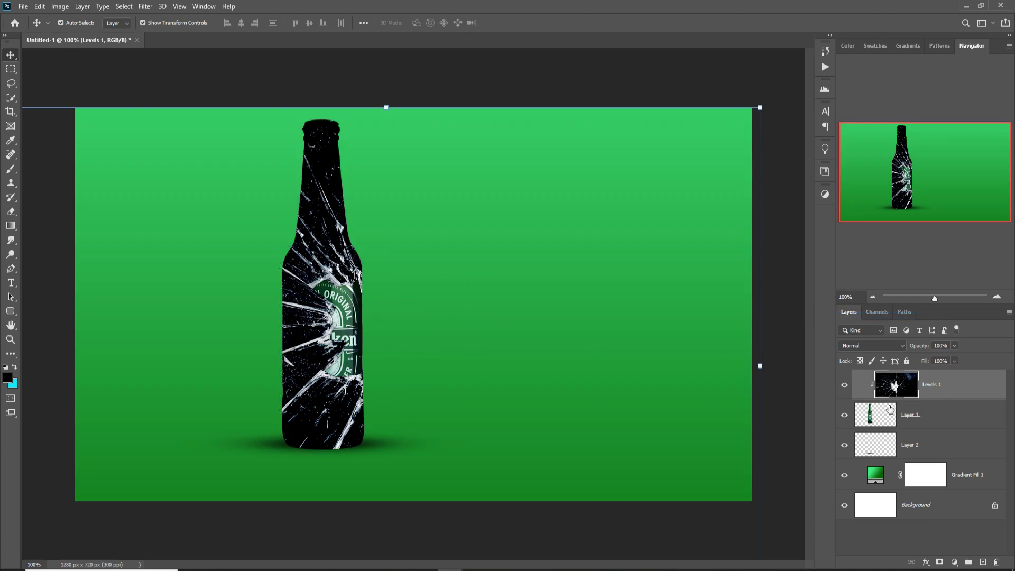
# - Add a layer mask to the bottle layer Layer 1 and zoom in on its label
pyautogui.click(943, 420)
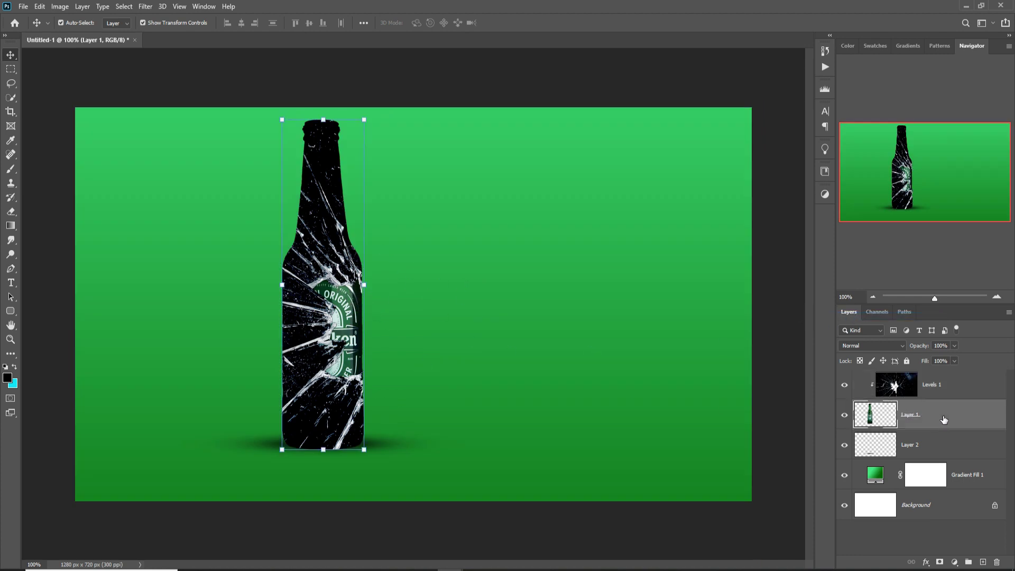
pyautogui.click(942, 563)
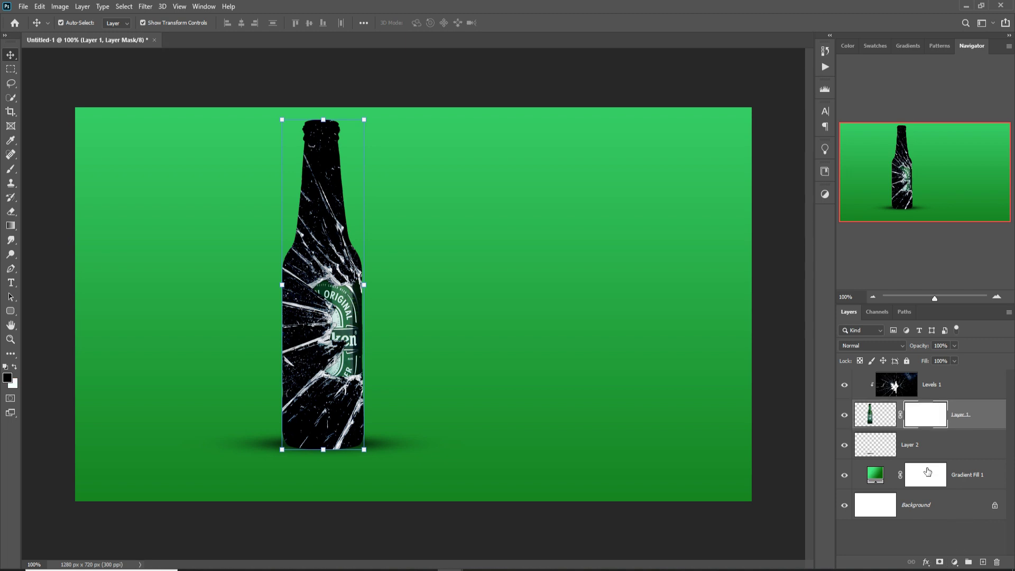
pyautogui.click(11, 169)
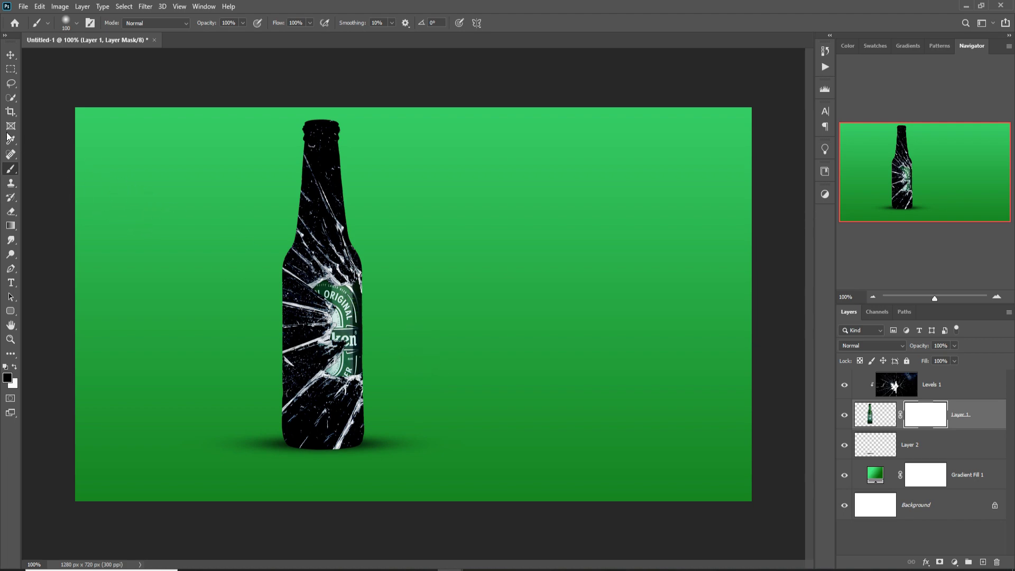
pyautogui.click(10, 98)
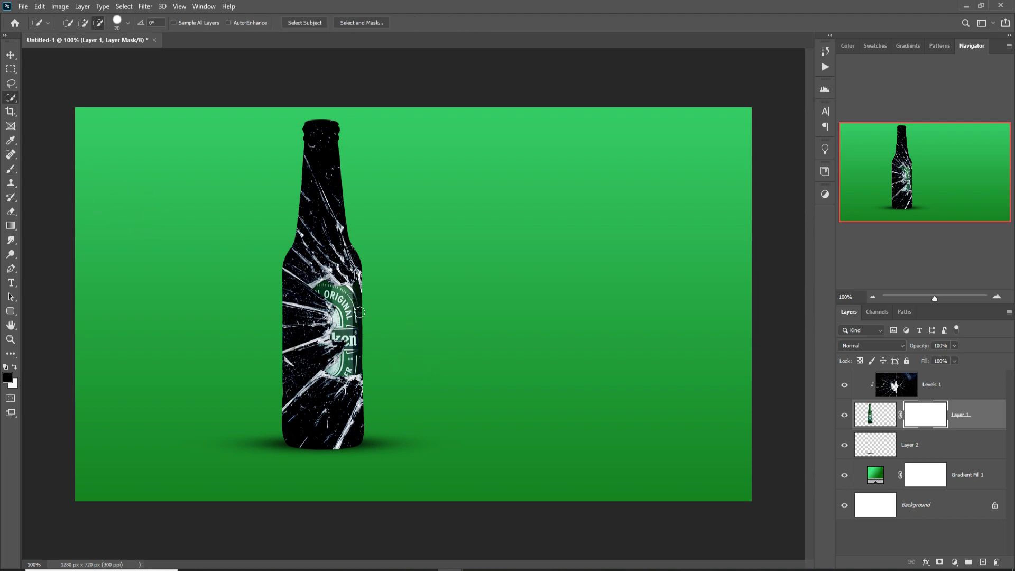
pyautogui.click(897, 389)
pyautogui.hotkey('ctrl', '+')
pyautogui.hotkey('ctrl', '+')
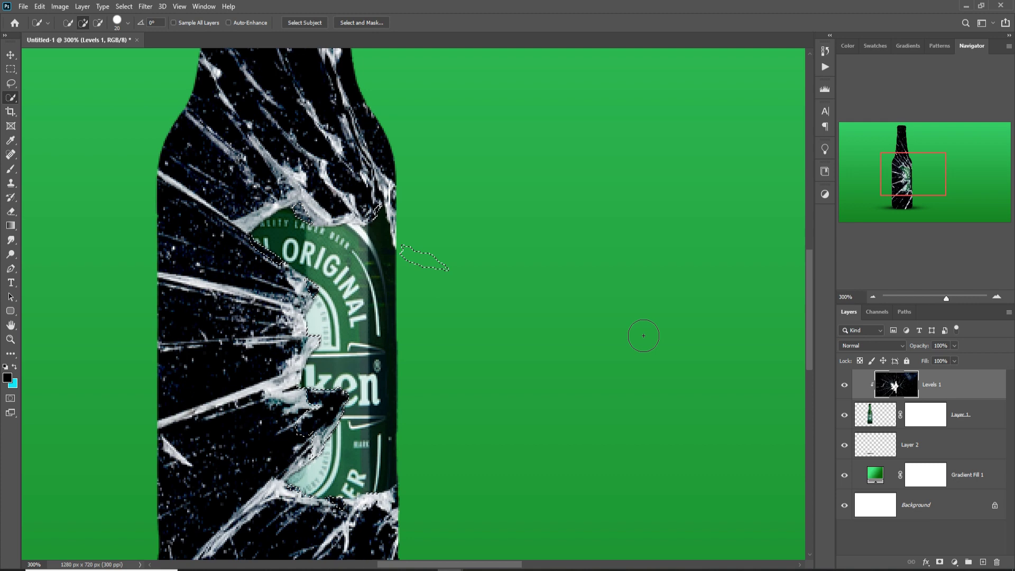
pyautogui.hotkey('ctrl', 'd')
pyautogui.click(882, 419)
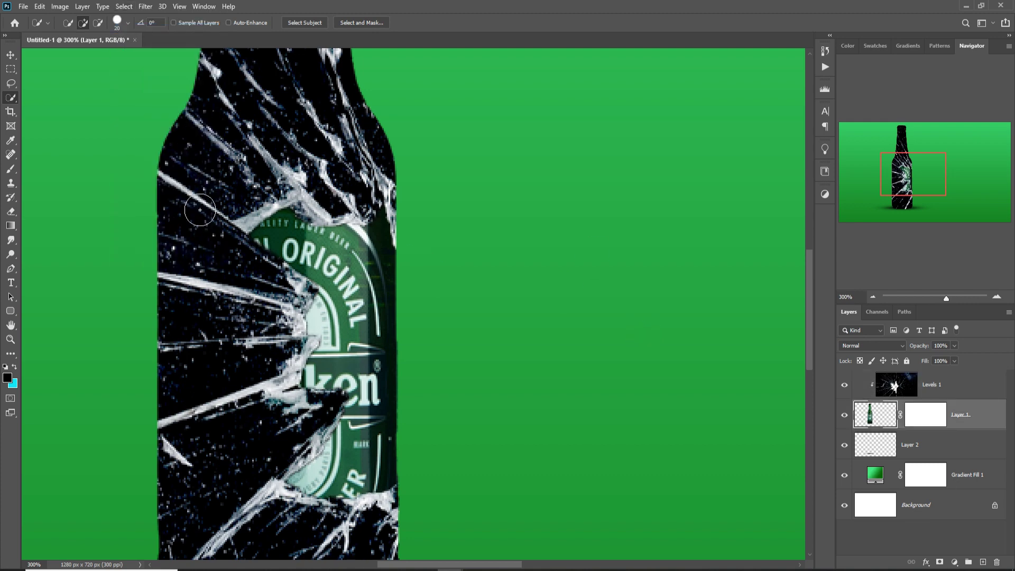
# - Lasso a jagged label area on the bottle's right edge, delete it, and deselect
pyautogui.click(10, 88)
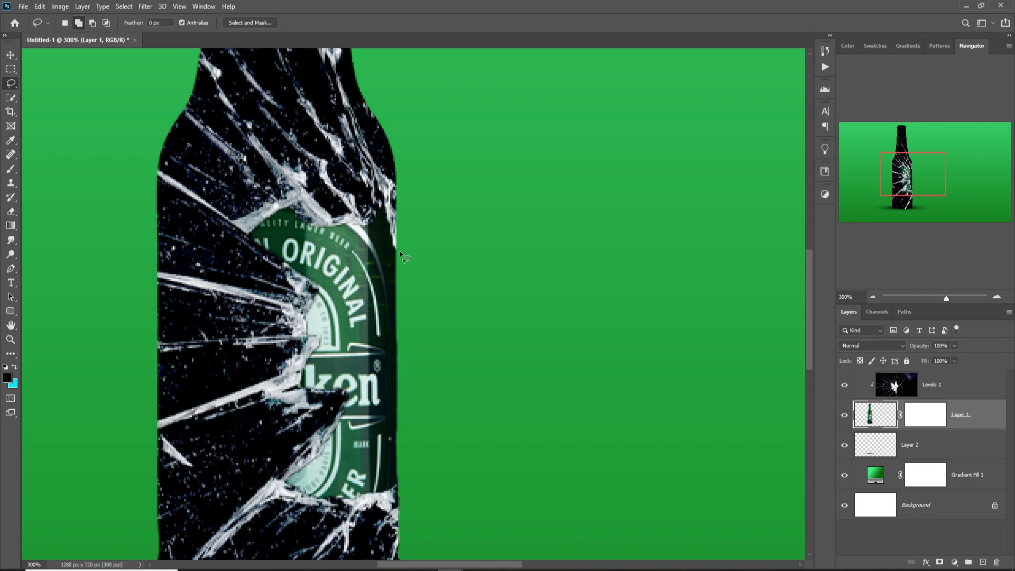
pyautogui.moveTo(393, 244)
pyautogui.mouseDown()
pyautogui.moveTo(377, 209)
pyautogui.moveTo(329, 229)
pyautogui.moveTo(263, 220)
pyautogui.moveTo(300, 276)
pyautogui.moveTo(309, 365)
pyautogui.moveTo(326, 394)
pyautogui.moveTo(346, 398)
pyautogui.moveTo(329, 439)
pyautogui.moveTo(297, 473)
pyautogui.moveTo(337, 502)
pyautogui.moveTo(381, 498)
pyautogui.moveTo(396, 246)
pyautogui.mouseUp()
pyautogui.press('Delete')
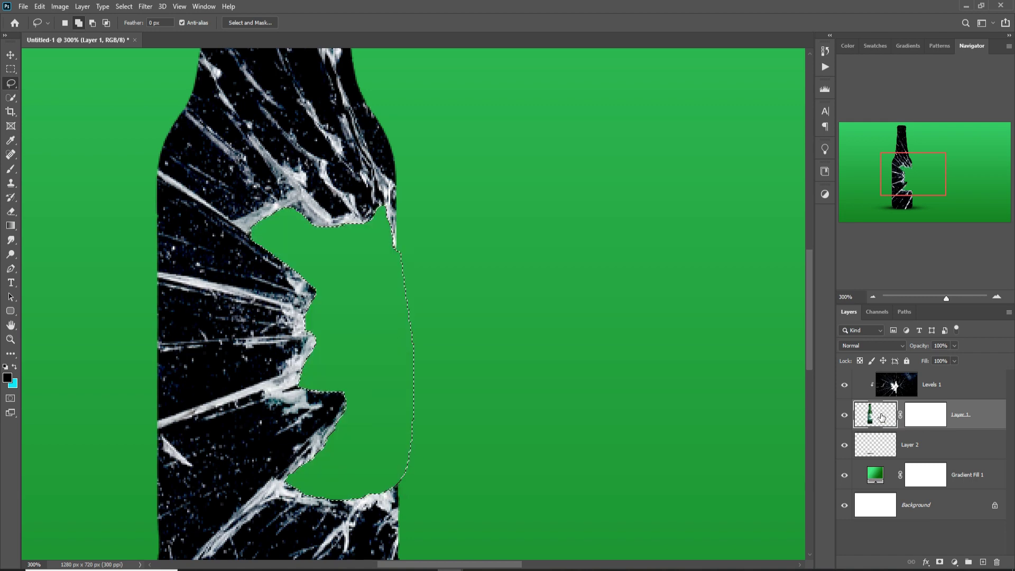
pyautogui.click(127, 10)
pyautogui.click(133, 24)
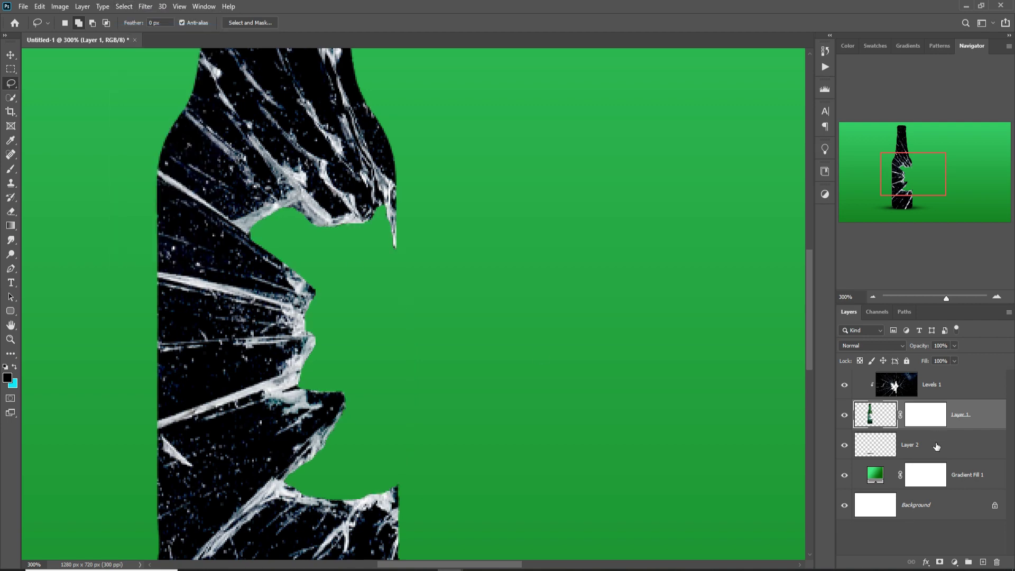
pyautogui.click(904, 388)
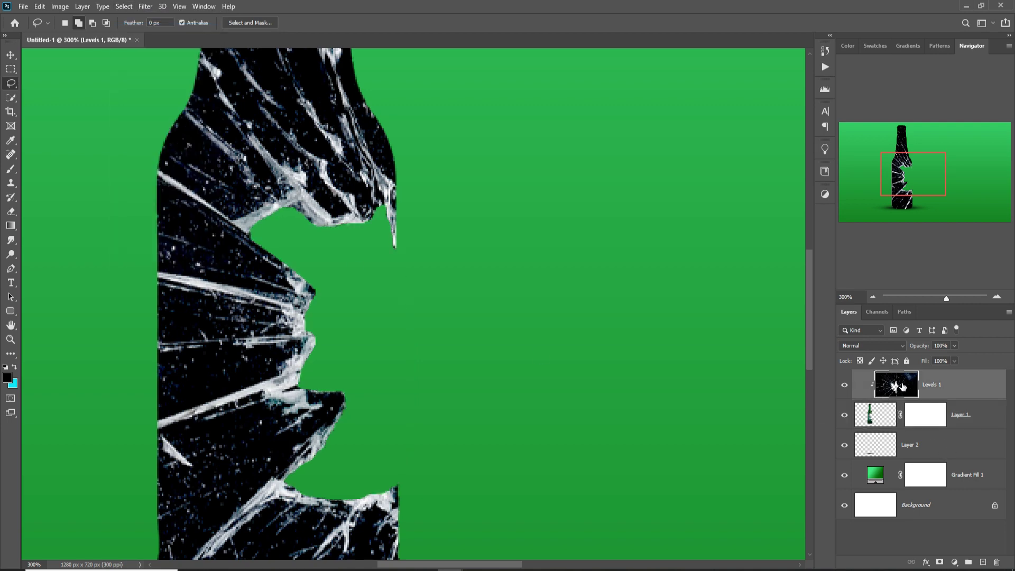
# - Set the cracked-glass Levels 1 layer's blend mode to Screen
pyautogui.click(903, 348)
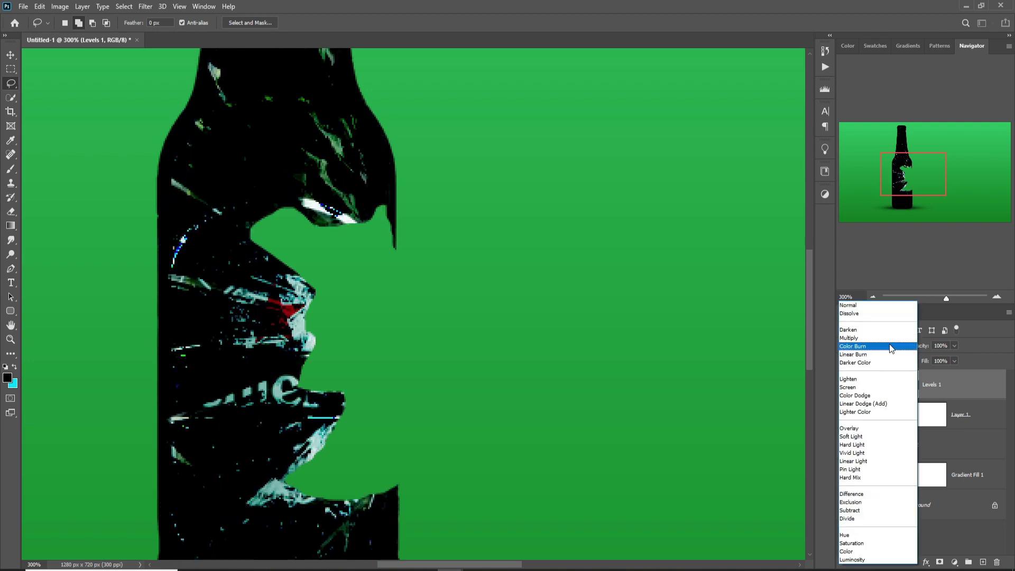
pyautogui.click(863, 389)
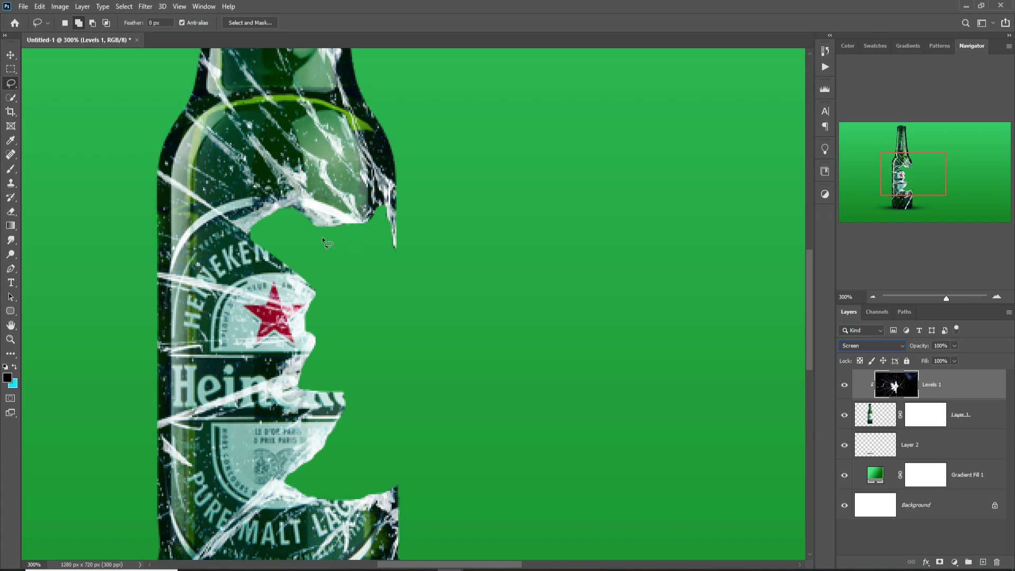
pyautogui.press('v')
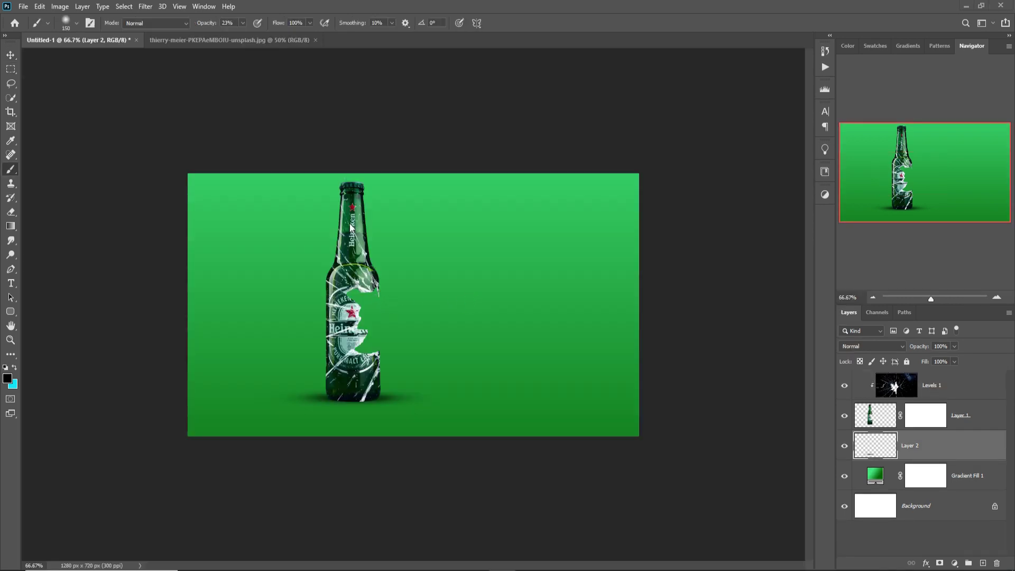
# - Quick-select the wave photo's crest and water, and move it into the poster at about 34%
pyautogui.click(215, 40)
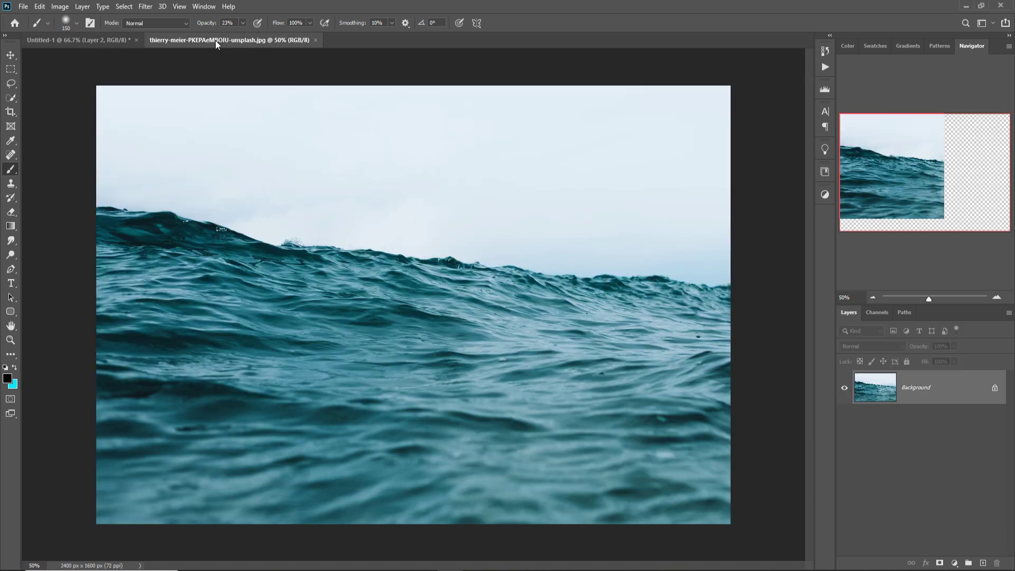
pyautogui.click(10, 98)
pyautogui.moveTo(112, 225); pyautogui.dragTo(253, 262)
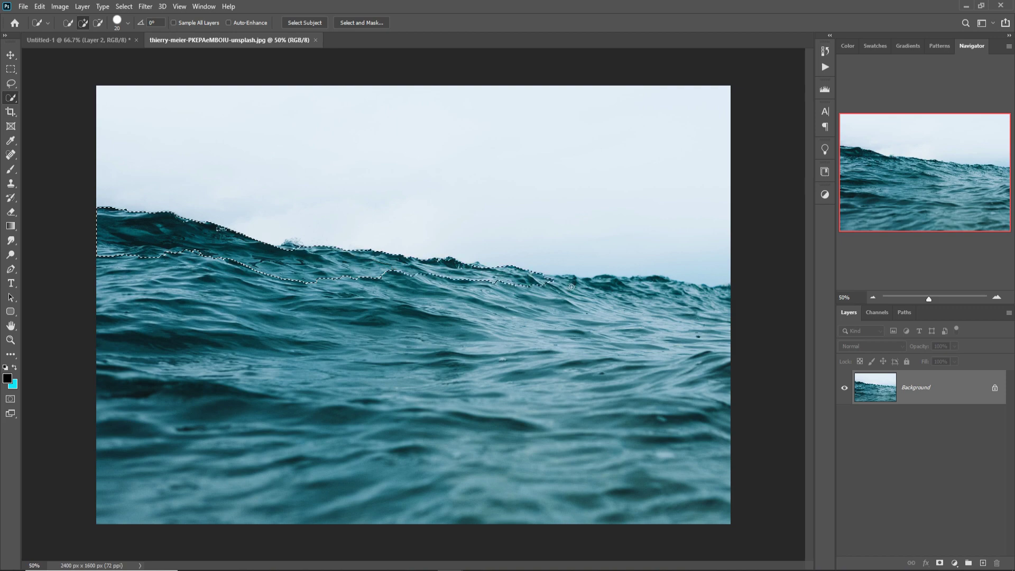
pyautogui.moveTo(657, 296); pyautogui.dragTo(470, 348)
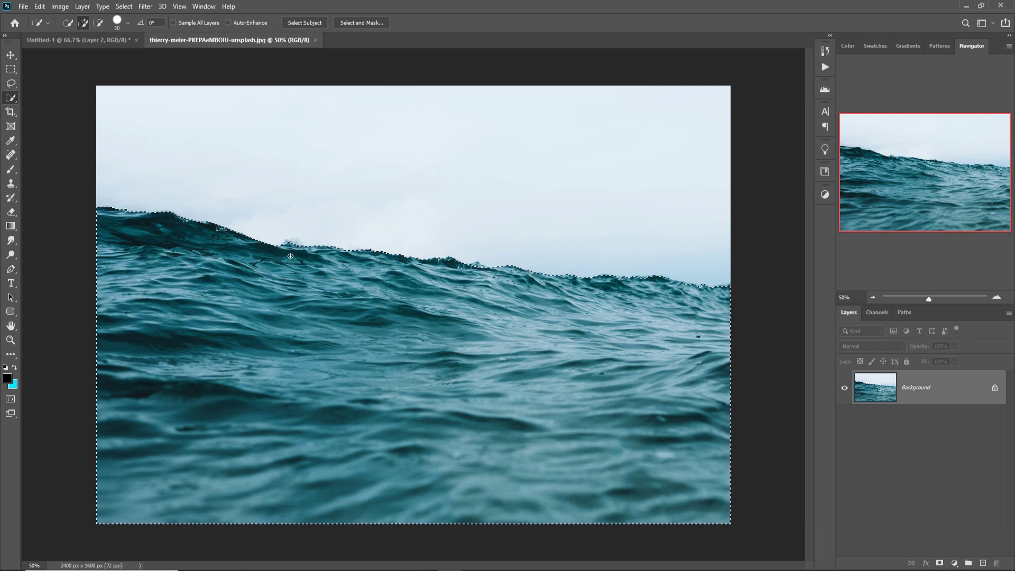
pyautogui.click(10, 56)
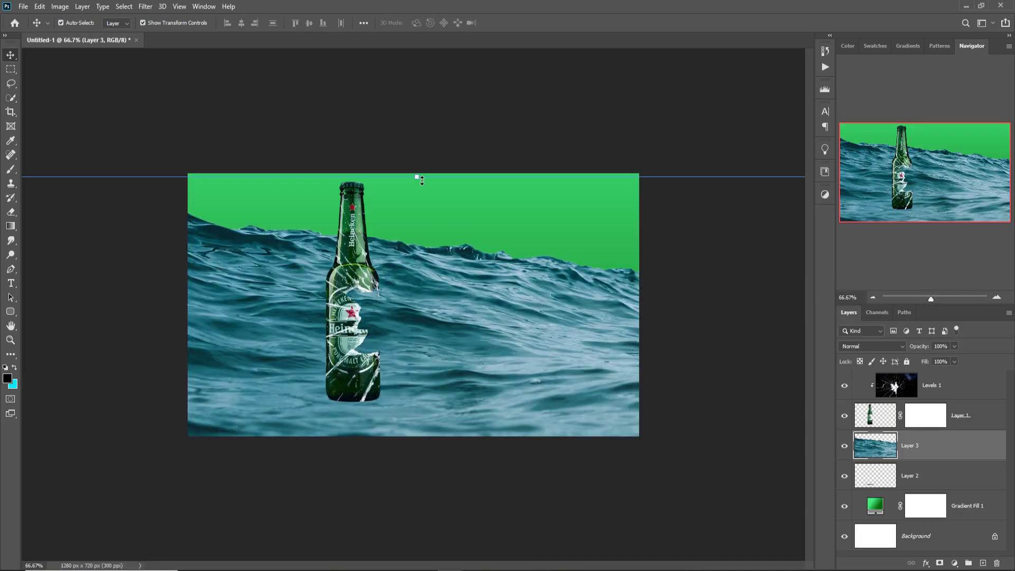
pyautogui.moveTo(417, 182); pyautogui.dragTo(389, 318)
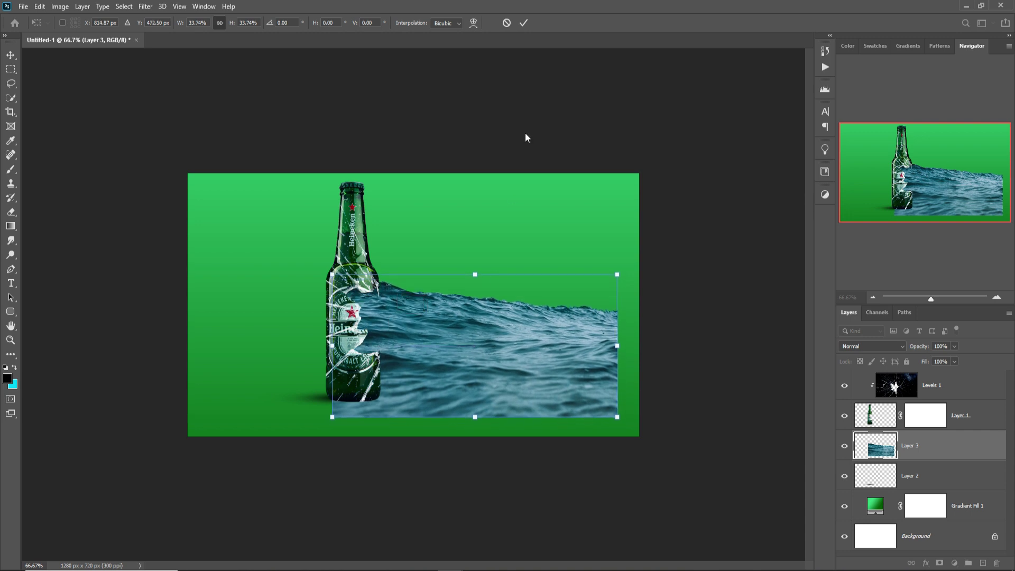
# - Warp the water layer's mesh so it curls against the bottle and tapers lower right
pyautogui.click(524, 23)
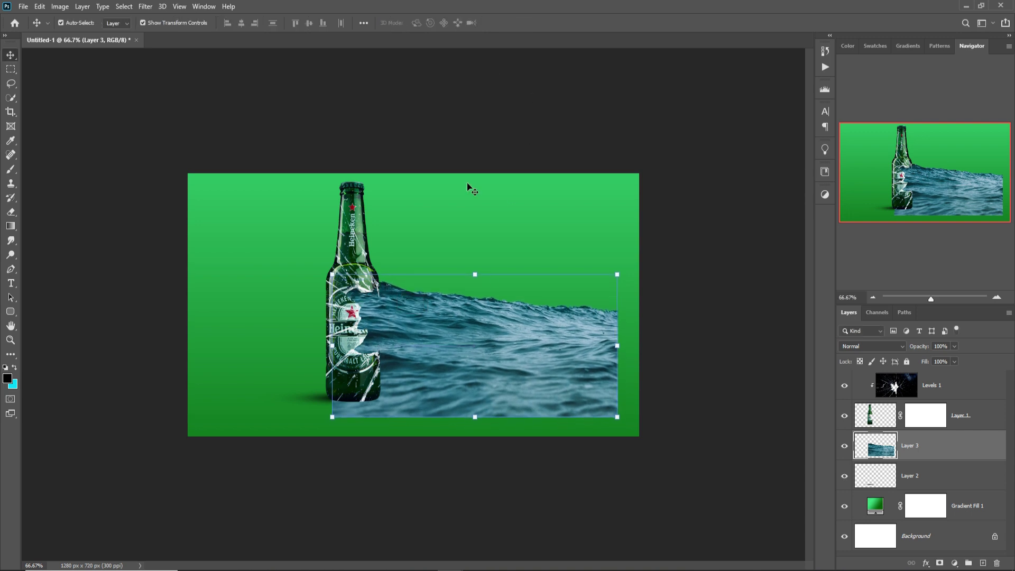
pyautogui.click(40, 7)
pyautogui.moveTo(64, 257)
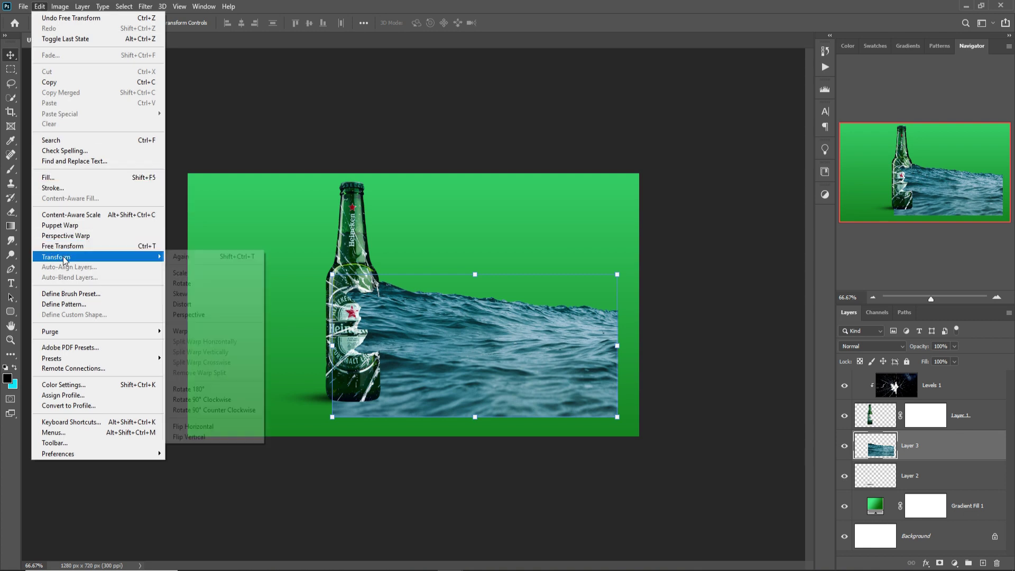
pyautogui.click(206, 330)
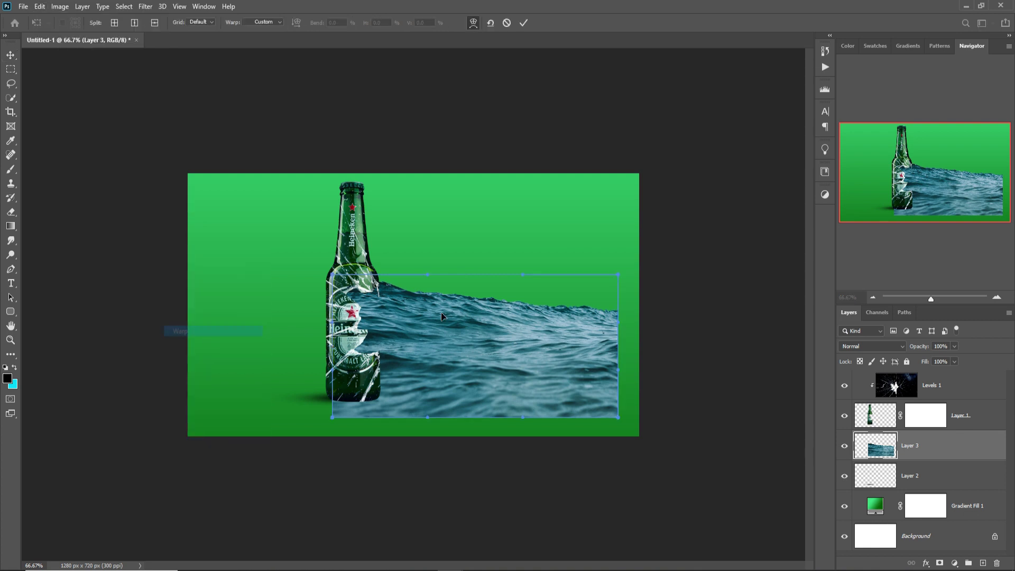
pyautogui.moveTo(442, 316); pyautogui.dragTo(511, 401)
pyautogui.moveTo(359, 412); pyautogui.dragTo(422, 391)
pyautogui.moveTo(510, 401); pyautogui.dragTo(510, 377)
pyautogui.moveTo(614, 280); pyautogui.dragTo(563, 345)
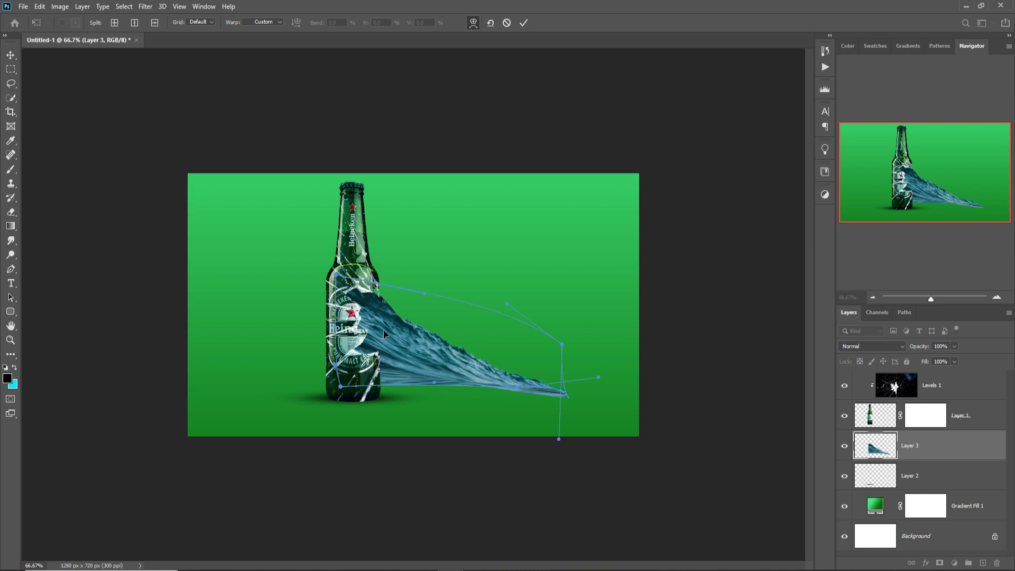
pyautogui.click(524, 23)
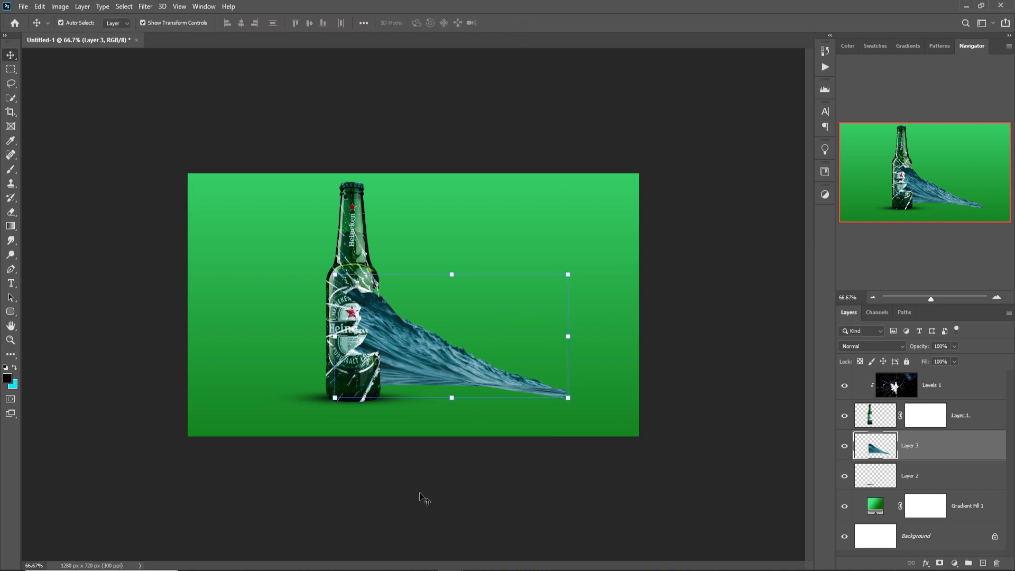
# - Drag the beach photo's surf and sand in as Layer 4, resized under the wave
pyautogui.click(581, 544)
pyautogui.moveTo(849, 341); pyautogui.dragTo(490, 401)
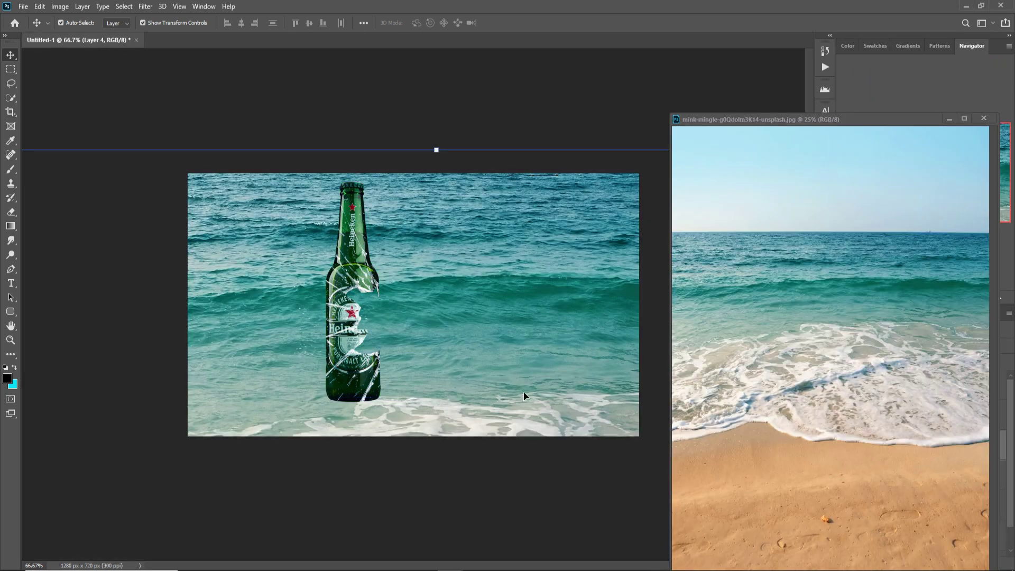
pyautogui.click(950, 119)
pyautogui.moveTo(439, 155); pyautogui.dragTo(434, 390)
pyautogui.moveTo(454, 440); pyautogui.dragTo(456, 354)
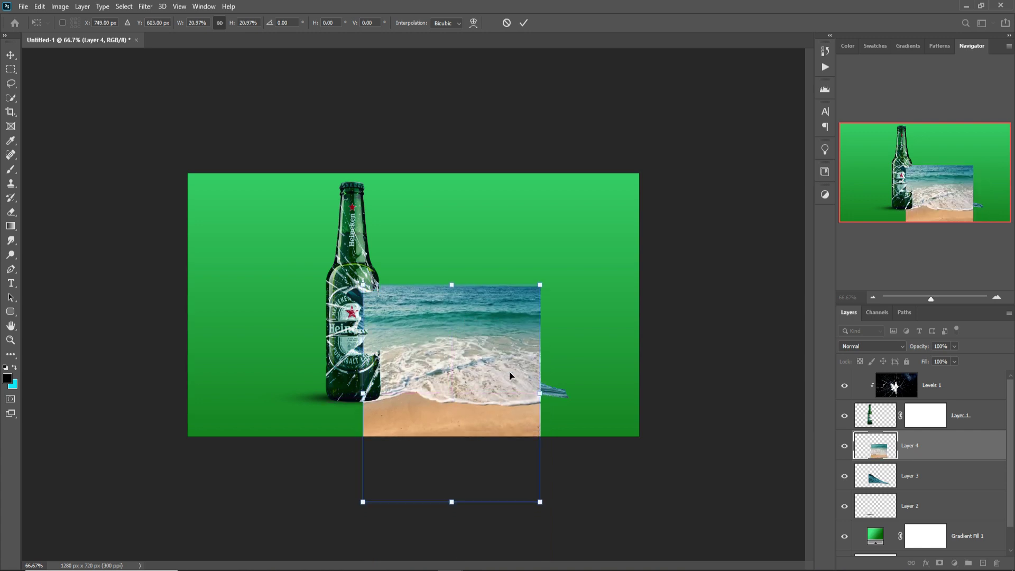
pyautogui.moveTo(540, 395); pyautogui.dragTo(568, 395)
pyautogui.moveTo(470, 288); pyautogui.dragTo(468, 362)
pyautogui.moveTo(459, 396); pyautogui.dragTo(466, 355)
pyautogui.moveTo(569, 400); pyautogui.dragTo(568, 400)
pyautogui.click(523, 24)
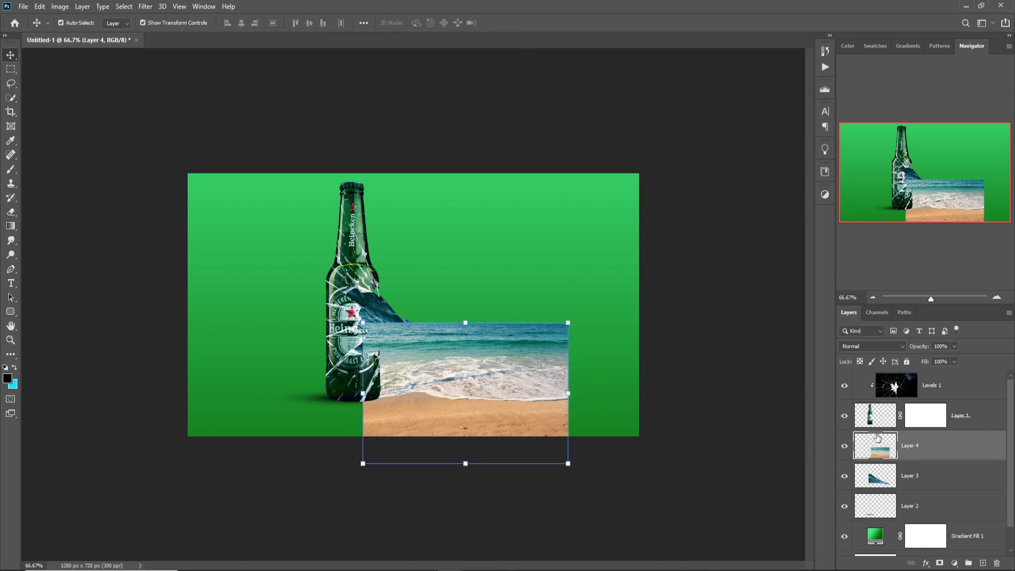
# - Mask Layer 4 with a black brush, hiding its sea and sand so only the surf foam remains
pyautogui.click(940, 564)
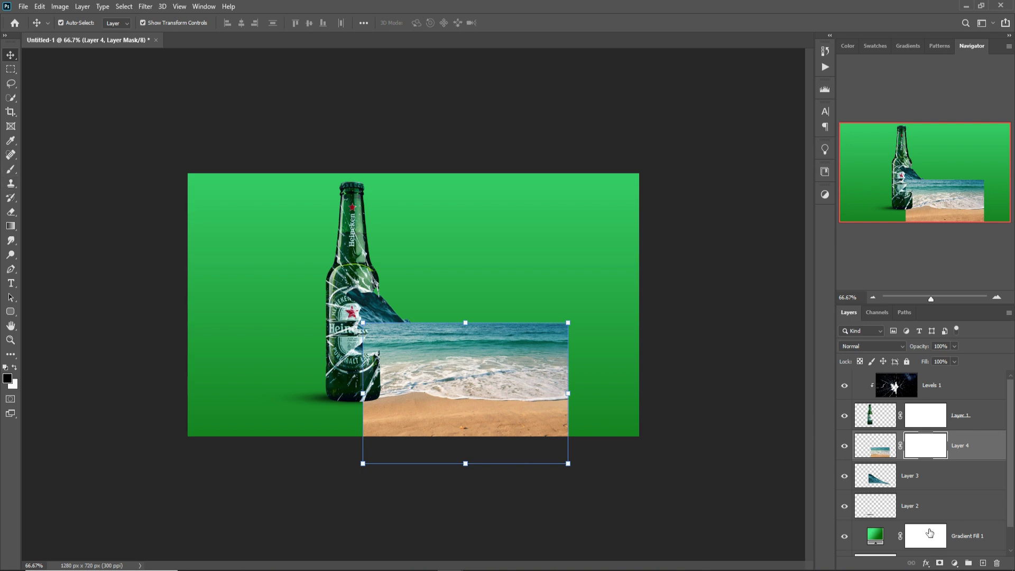
pyautogui.click(10, 171)
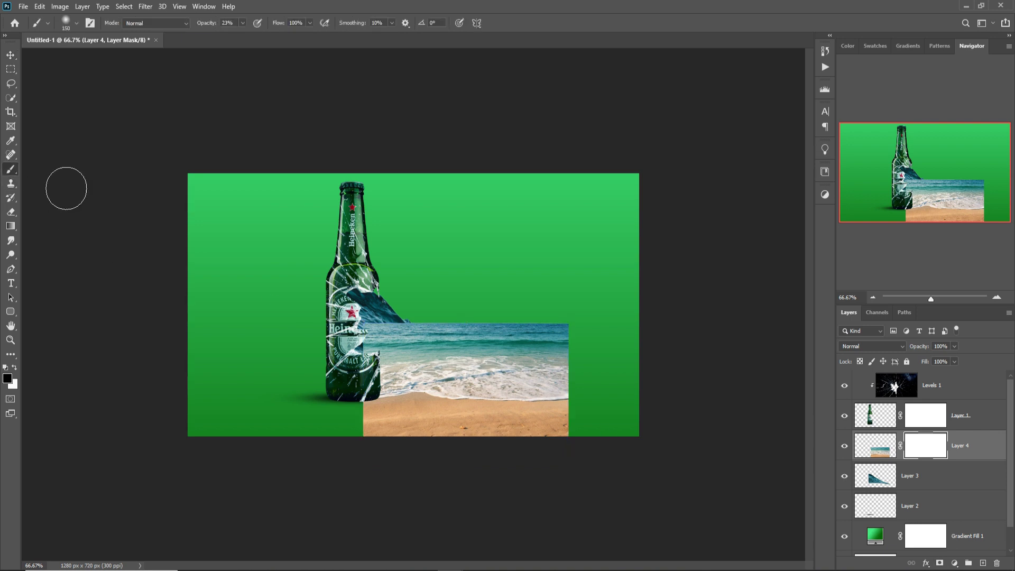
pyautogui.moveTo(524, 353)
pyautogui.mouseDown()
pyautogui.moveTo(402, 339)
pyautogui.moveTo(381, 360)
pyautogui.moveTo(545, 378)
pyautogui.moveTo(560, 391)
pyautogui.moveTo(394, 384)
pyautogui.mouseUp()
pyautogui.press('[')
pyautogui.press('[')
pyautogui.press('[')
pyautogui.press('[')
pyautogui.moveTo(384, 447)
pyautogui.mouseDown()
pyautogui.moveTo(381, 420)
pyautogui.moveTo(370, 444)
pyautogui.moveTo(385, 445)
pyautogui.moveTo(375, 414)
pyautogui.moveTo(496, 450)
pyautogui.moveTo(585, 427)
pyautogui.moveTo(449, 438)
pyautogui.moveTo(429, 416)
pyautogui.moveTo(537, 442)
pyautogui.moveTo(569, 429)
pyautogui.mouseUp()
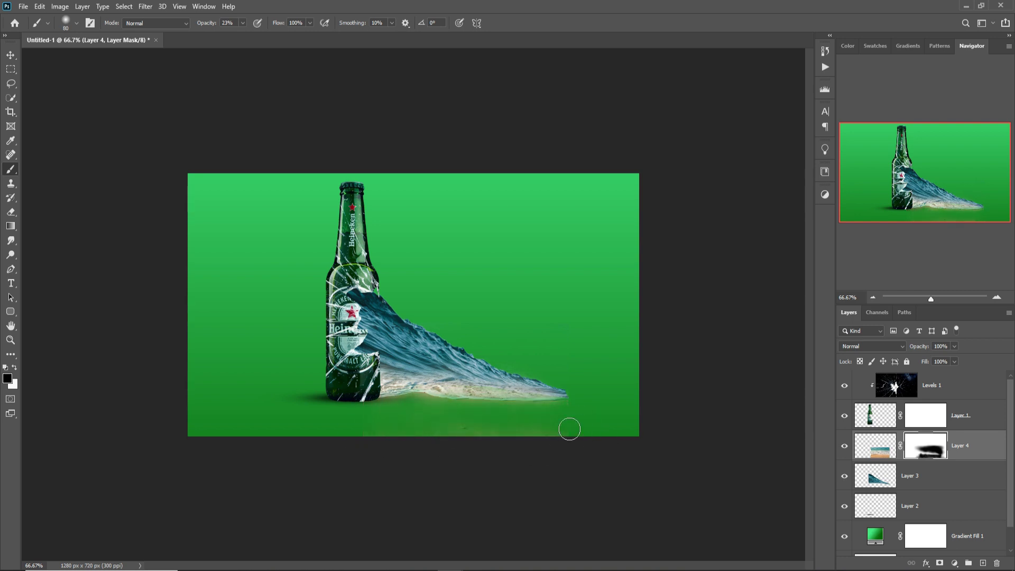
pyautogui.press('v')
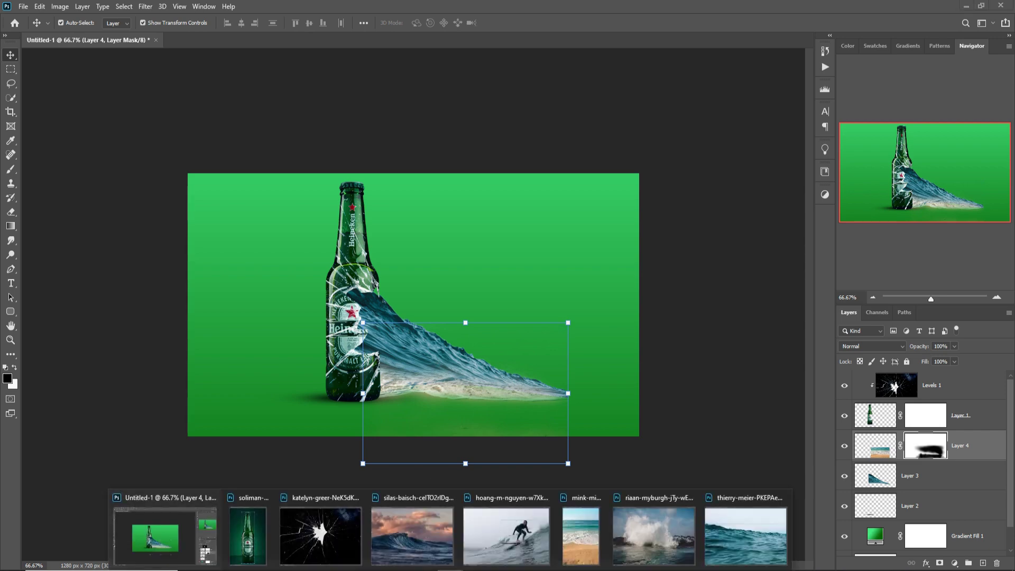
# - Drag the selected waves from the wave photo into the poster as Layer 5 and shrink them
pyautogui.click(759, 547)
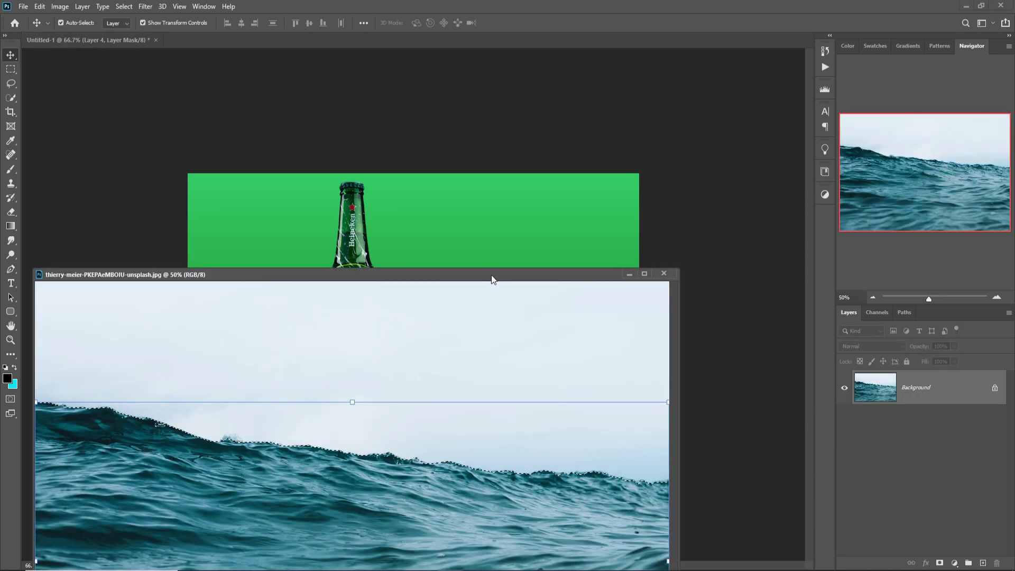
pyautogui.moveTo(490, 275); pyautogui.dragTo(892, 259)
pyautogui.moveTo(725, 499); pyautogui.dragTo(413, 342)
pyautogui.moveTo(979, 258); pyautogui.dragTo(857, 316)
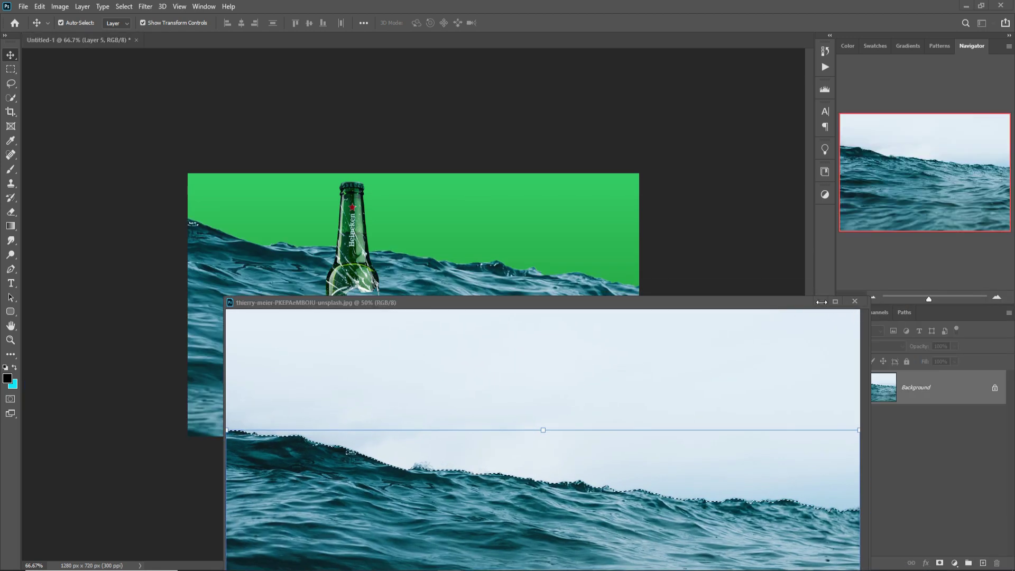
pyautogui.click(581, 180)
pyautogui.moveTo(453, 199); pyautogui.dragTo(410, 337)
pyautogui.click(524, 23)
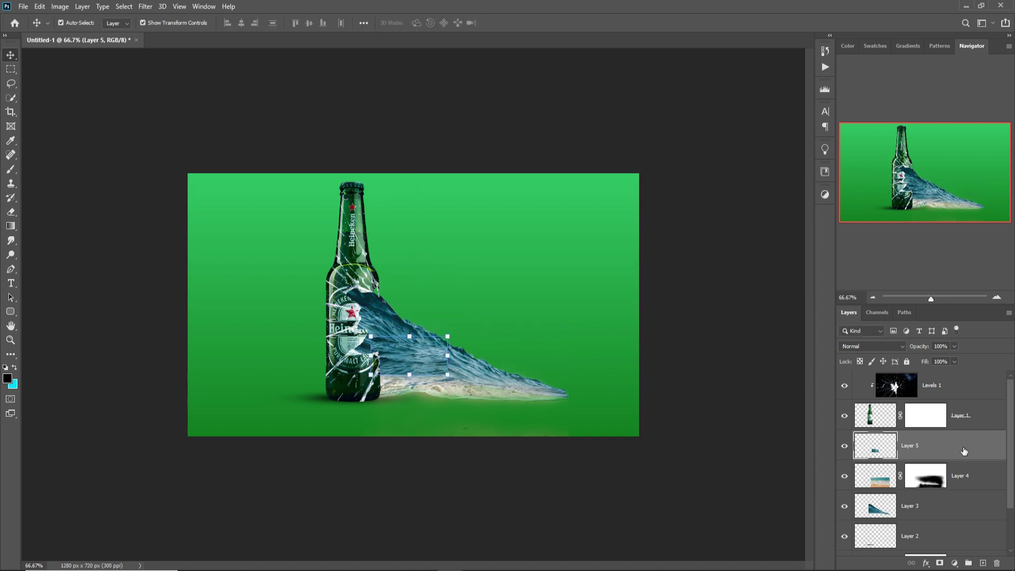
# - Move Layer 5 to the top and rotate the wave patch about 24° into place
pyautogui.moveTo(963, 448); pyautogui.dragTo(964, 380)
pyautogui.moveTo(463, 334); pyautogui.dragTo(468, 357)
pyautogui.moveTo(390, 365)
pyautogui.mouseDown()
pyautogui.moveTo(408, 371)
pyautogui.moveTo(403, 380)
pyautogui.mouseUp()
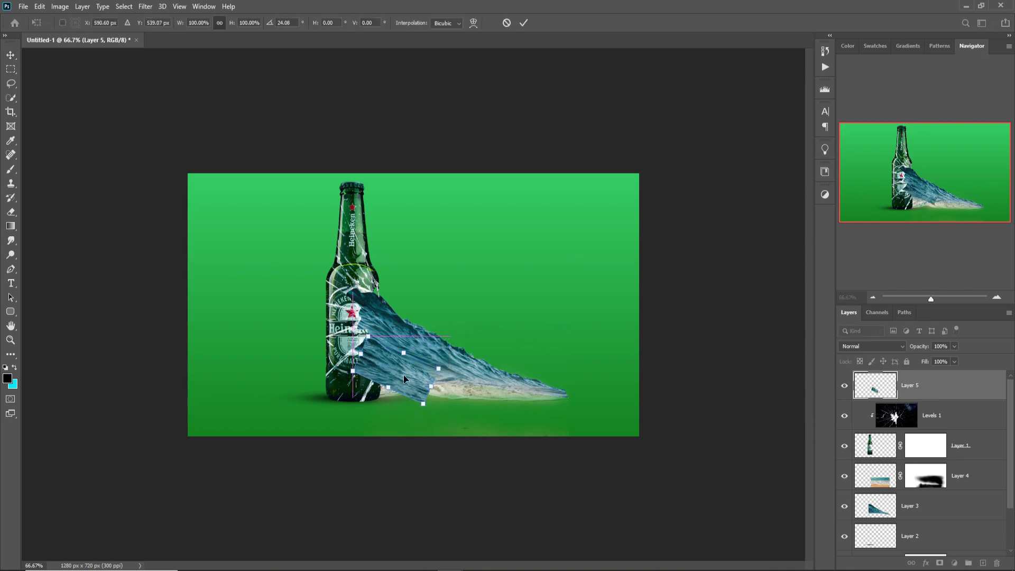
pyautogui.hotkey('ctrl', '+')
pyautogui.hotkey('ctrl', '+')
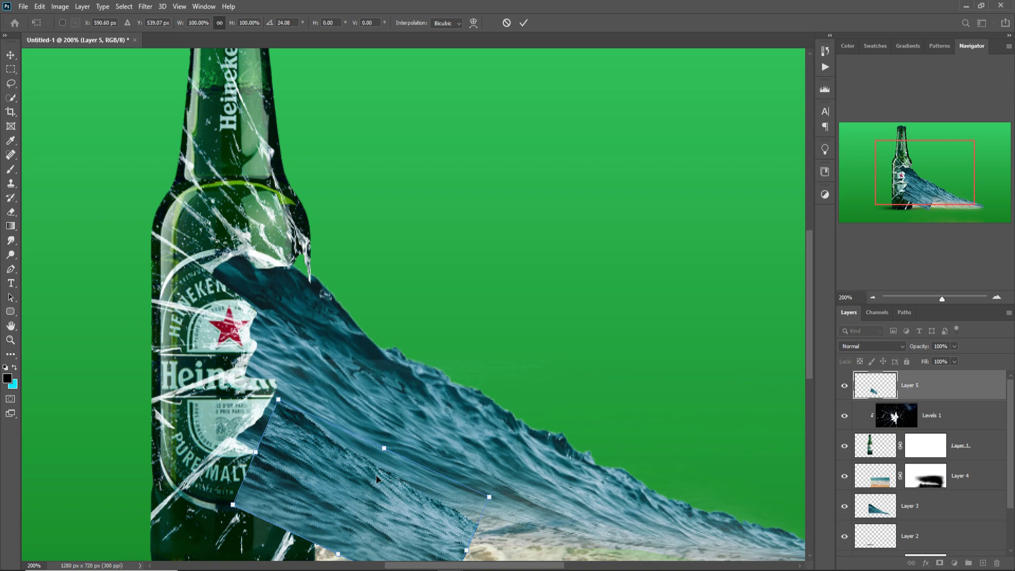
pyautogui.moveTo(363, 492)
pyautogui.mouseDown()
pyautogui.moveTo(348, 467)
pyautogui.moveTo(344, 481)
pyautogui.moveTo(364, 489)
pyautogui.mouseUp()
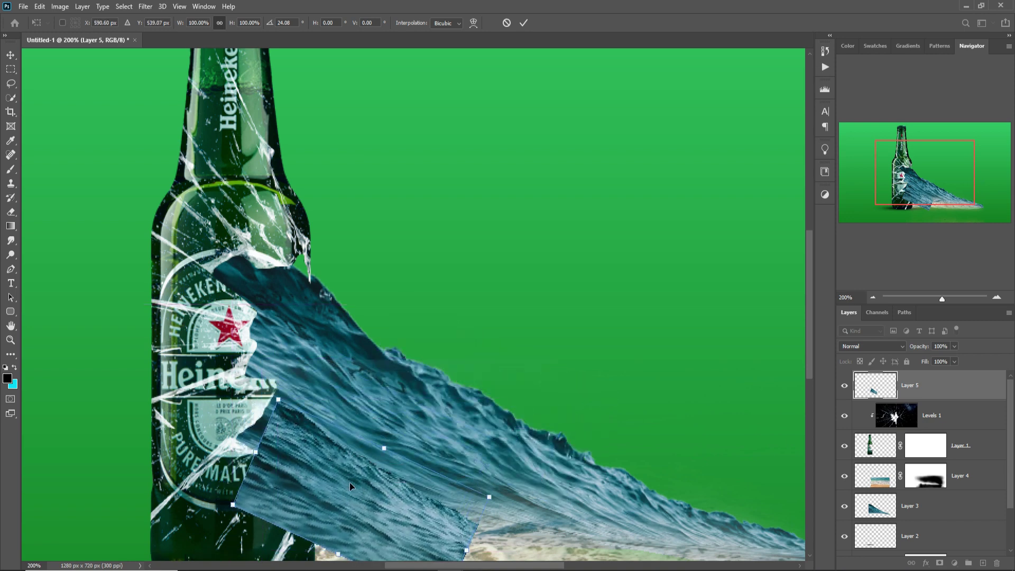
pyautogui.click(524, 25)
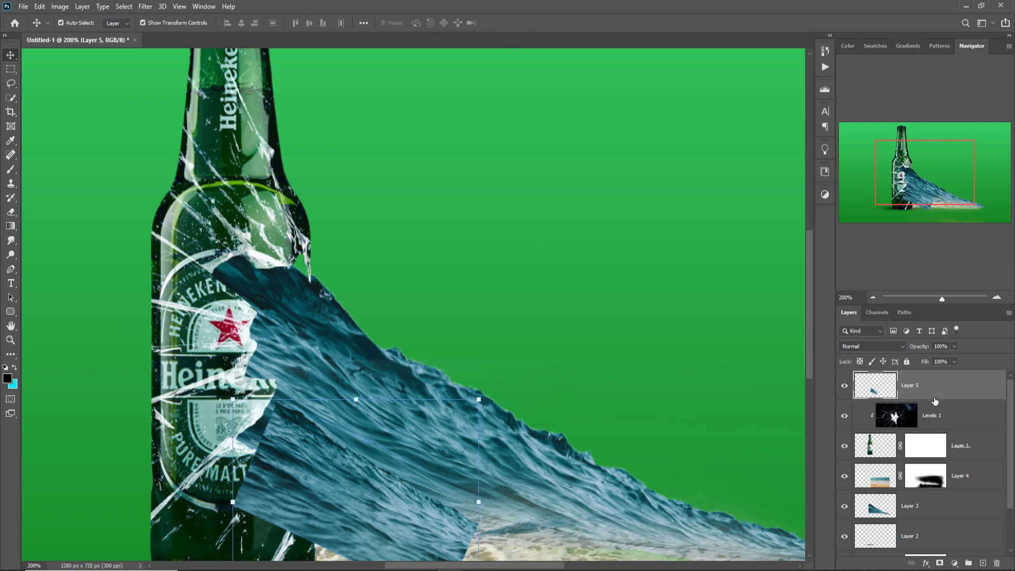
# - Add a layer mask to Layer 5 and warp its lower edge into a curve toward the bottle base
pyautogui.click(940, 564)
pyautogui.click(875, 391)
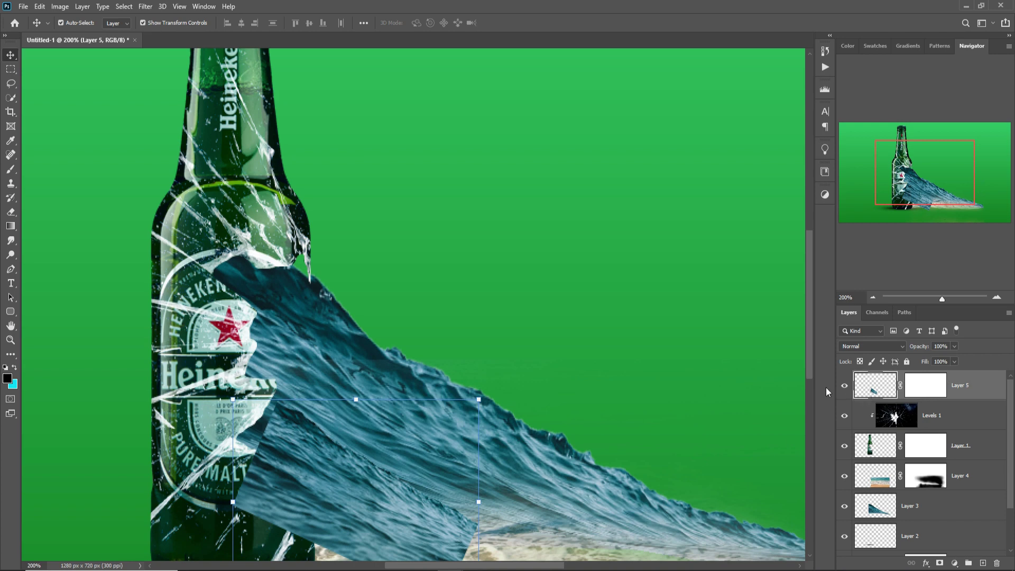
pyautogui.moveTo(675, 430); pyautogui.dragTo(688, 272)
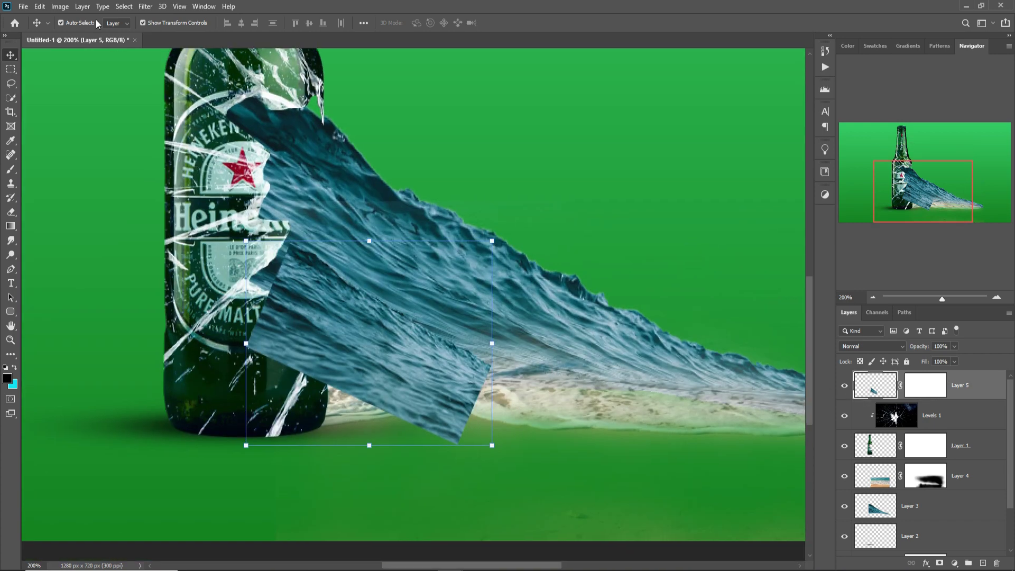
pyautogui.click(40, 7)
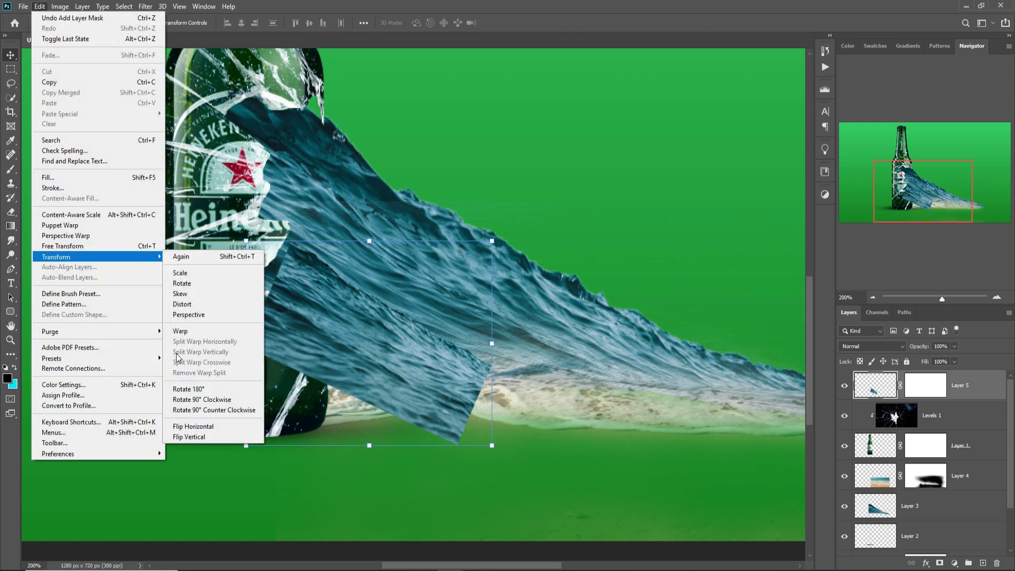
pyautogui.click(179, 342)
pyautogui.moveTo(349, 356); pyautogui.dragTo(506, 390)
pyautogui.press('Return')
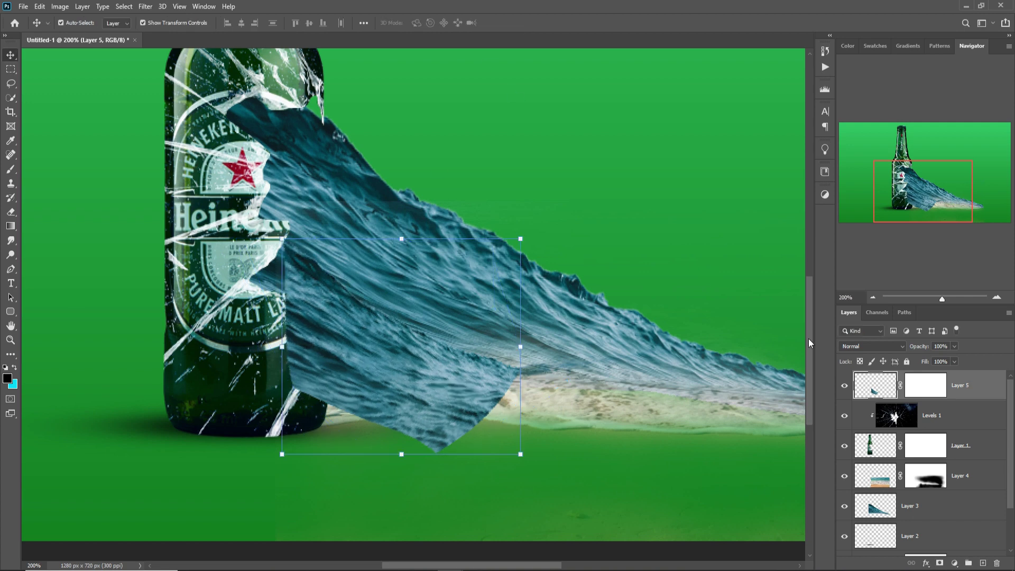
pyautogui.click(931, 388)
# - Paint black on Layer 5's mask to fade the water's hard edges beside the bottle and over the sand
pyautogui.click(11, 169)
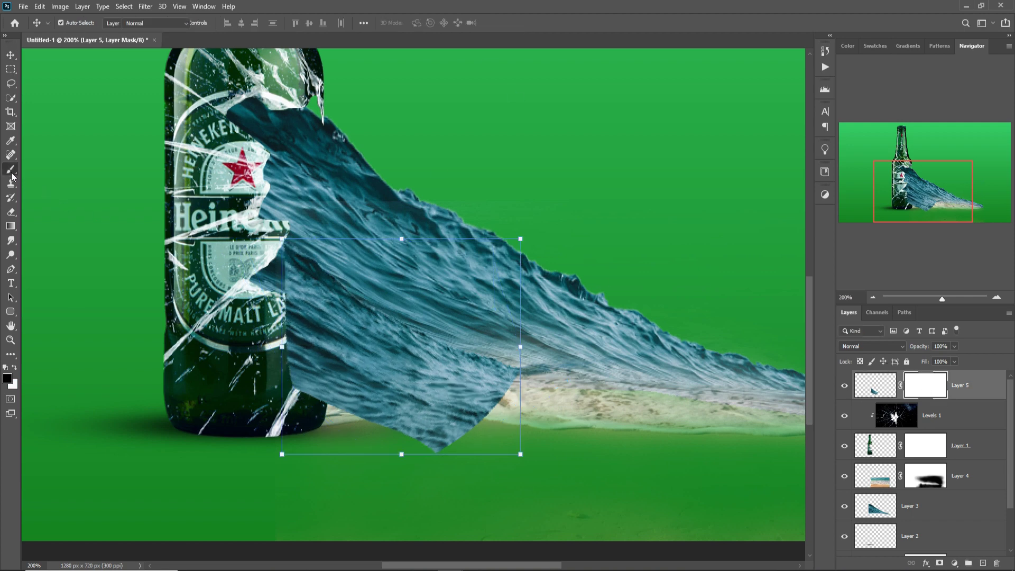
pyautogui.moveTo(289, 389)
pyautogui.mouseDown()
pyautogui.moveTo(287, 309)
pyautogui.moveTo(301, 296)
pyautogui.moveTo(302, 310)
pyautogui.moveTo(296, 290)
pyautogui.mouseUp()
pyautogui.moveTo(498, 373)
pyautogui.mouseDown()
pyautogui.moveTo(543, 430)
pyautogui.moveTo(368, 454)
pyautogui.moveTo(332, 431)
pyautogui.moveTo(299, 372)
pyautogui.moveTo(320, 274)
pyautogui.mouseUp()
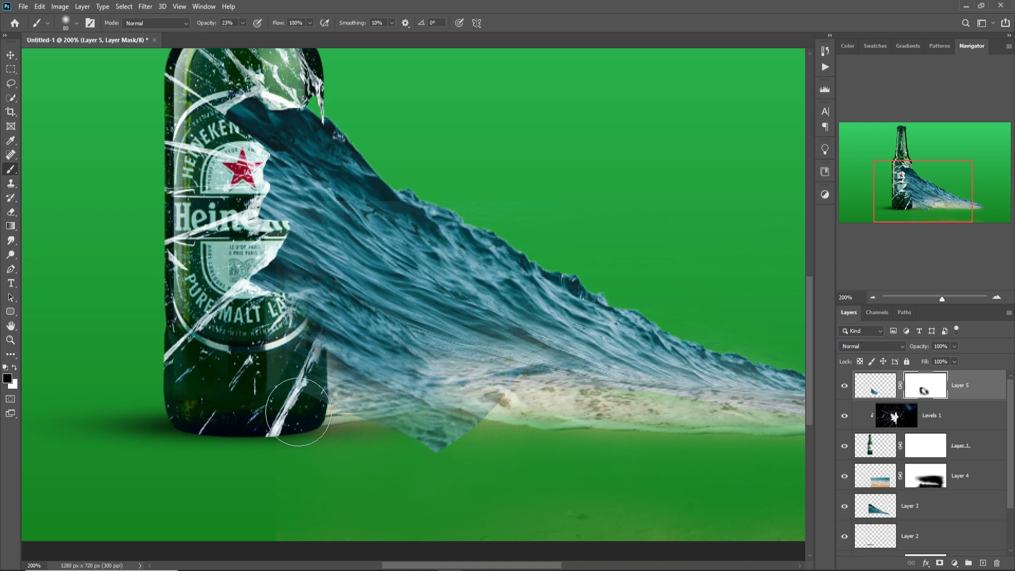
pyautogui.moveTo(298, 411)
pyautogui.mouseDown()
pyautogui.moveTo(315, 394)
pyautogui.moveTo(352, 419)
pyautogui.moveTo(427, 438)
pyautogui.moveTo(387, 424)
pyautogui.moveTo(409, 429)
pyautogui.moveTo(432, 389)
pyautogui.mouseUp()
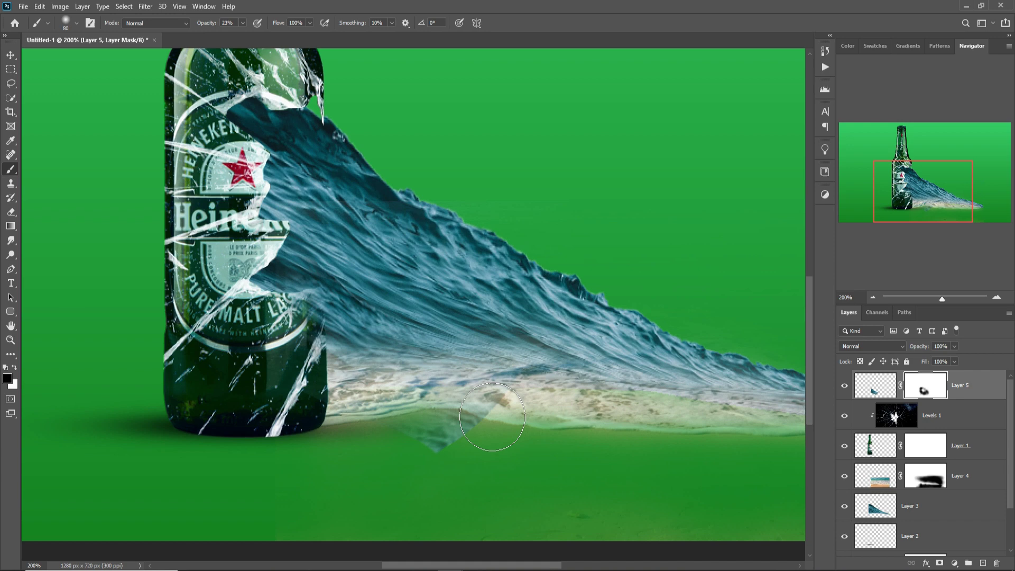
pyautogui.moveTo(492, 417)
pyautogui.mouseDown()
pyautogui.moveTo(477, 398)
pyautogui.moveTo(453, 485)
pyautogui.moveTo(541, 437)
pyautogui.moveTo(472, 447)
pyautogui.moveTo(386, 424)
pyautogui.mouseUp()
pyautogui.press('[')
pyautogui.press('[')
pyautogui.press('[')
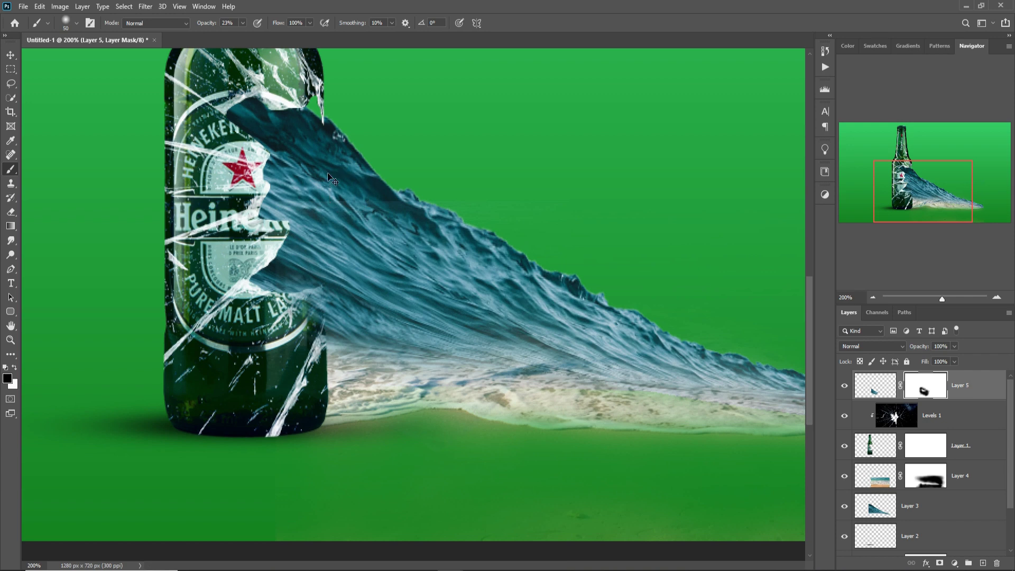
pyautogui.hotkey('ctrl', '-')
pyautogui.hotkey('ctrl', '-')
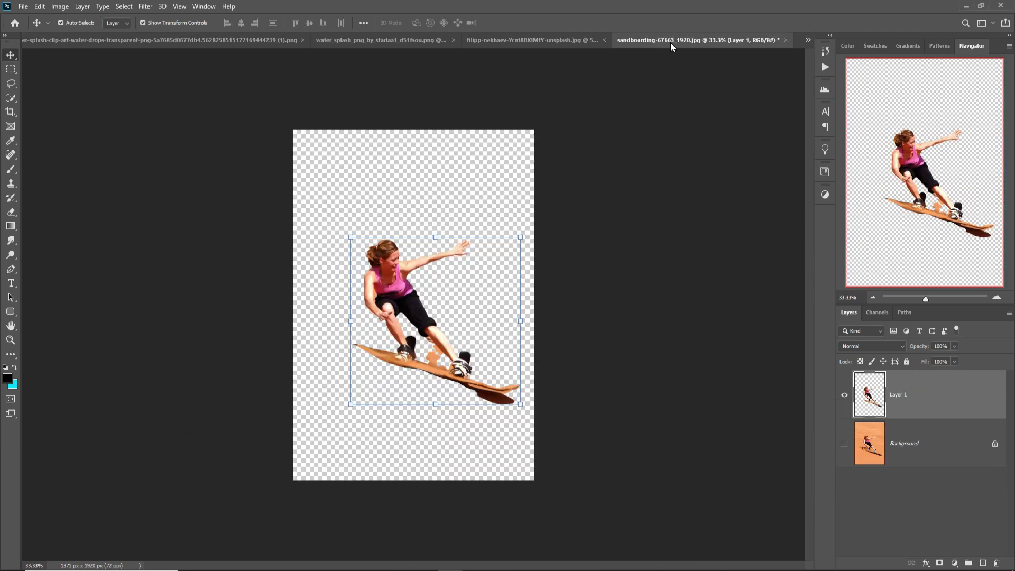
# - Bring the cut-out sandboarder into the poster and scale her down
pyautogui.moveTo(671, 42); pyautogui.dragTo(668, 83)
pyautogui.moveTo(720, 254); pyautogui.dragTo(492, 268)
pyautogui.hotkey('ctrl', 'Tab')
pyautogui.click(815, 101)
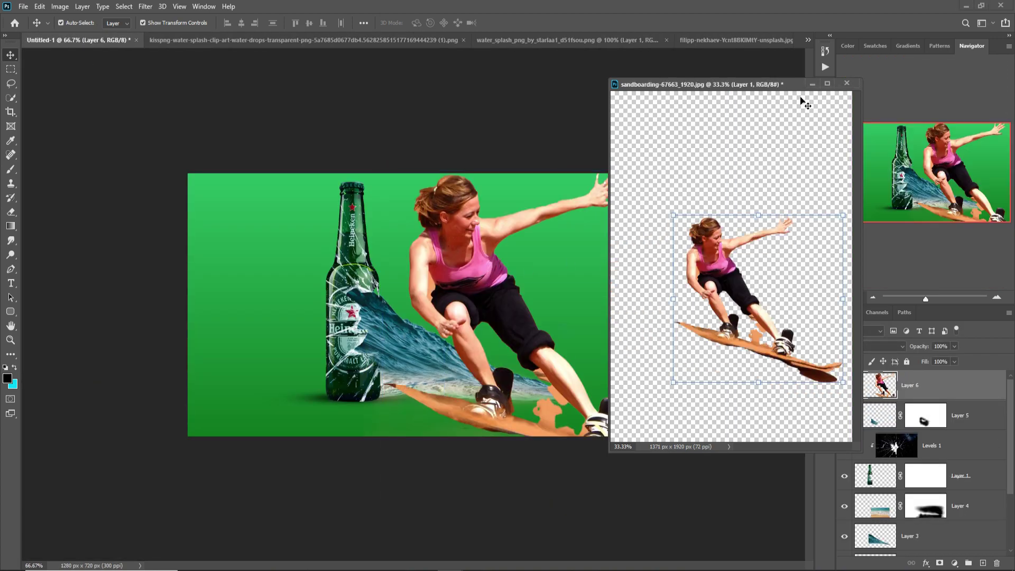
pyautogui.click(813, 84)
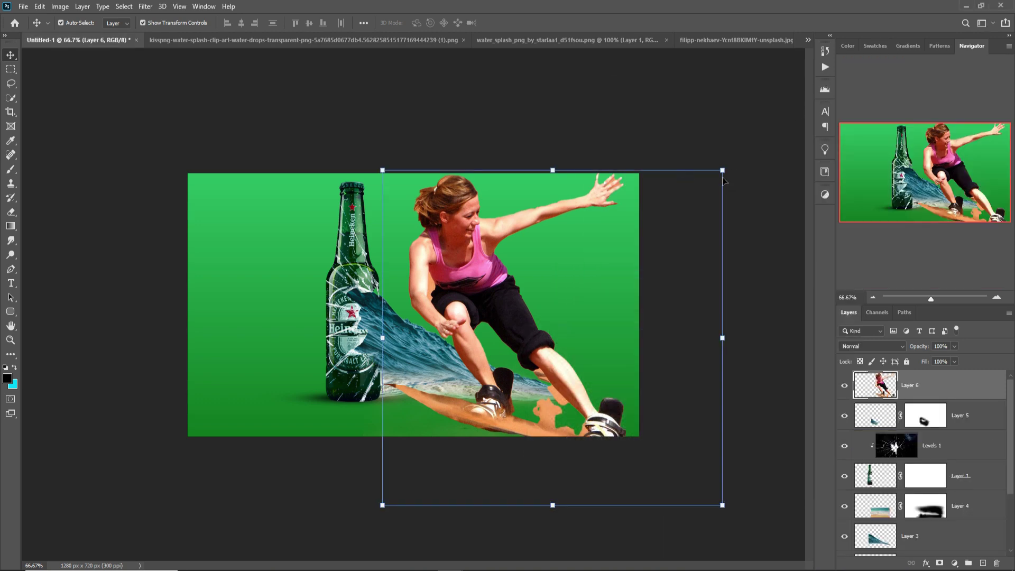
pyautogui.moveTo(723, 168); pyautogui.dragTo(612, 281)
pyautogui.moveTo(544, 358); pyautogui.dragTo(560, 287)
# - Lasso and delete the sand spray beside the sandboarder's board
pyautogui.click(15, 88)
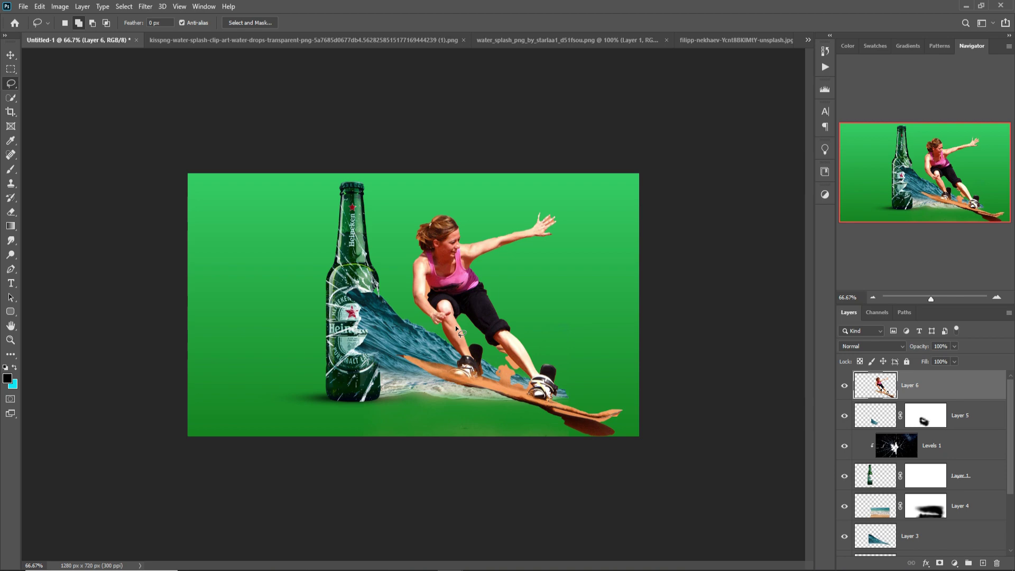
pyautogui.scroll(4, 458, 329)
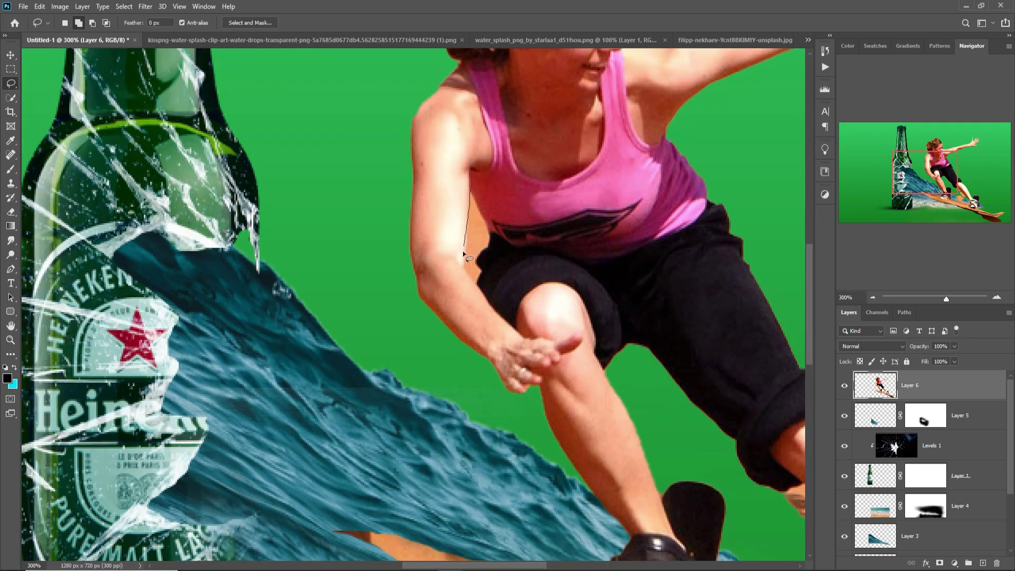
pyautogui.moveTo(476, 198)
pyautogui.mouseDown()
pyautogui.moveTo(683, 244)
pyautogui.moveTo(703, 317)
pyautogui.moveTo(782, 397)
pyautogui.moveTo(377, 255)
pyautogui.moveTo(222, 69)
pyautogui.moveTo(466, 198)
pyautogui.moveTo(339, 275)
pyautogui.moveTo(196, 123)
pyautogui.mouseUp()
pyautogui.hotkey('ctrl', 'd')
pyautogui.press('v')
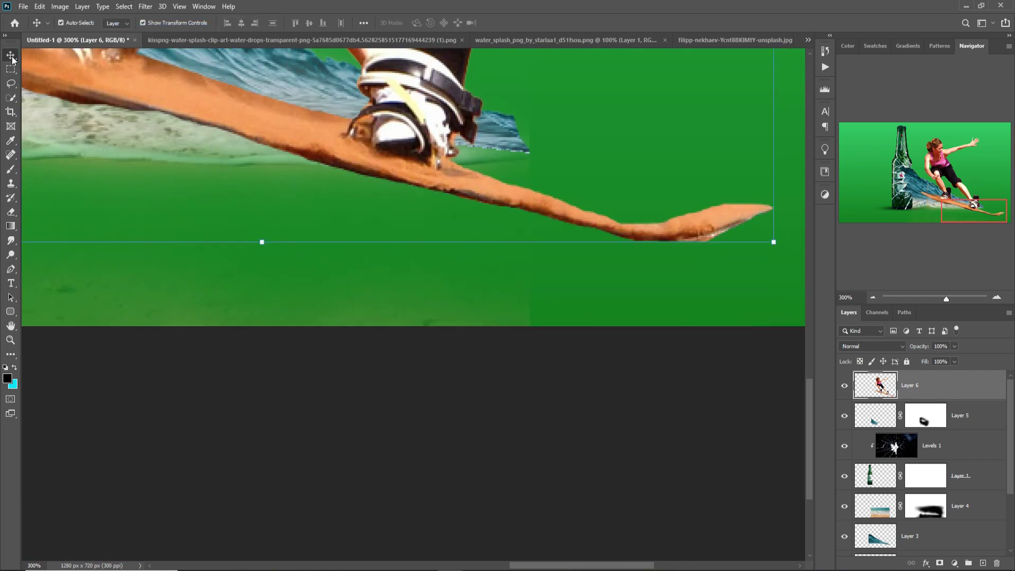
pyautogui.scroll(-4, 423, 168)
pyautogui.scroll(-1, 549, 233)
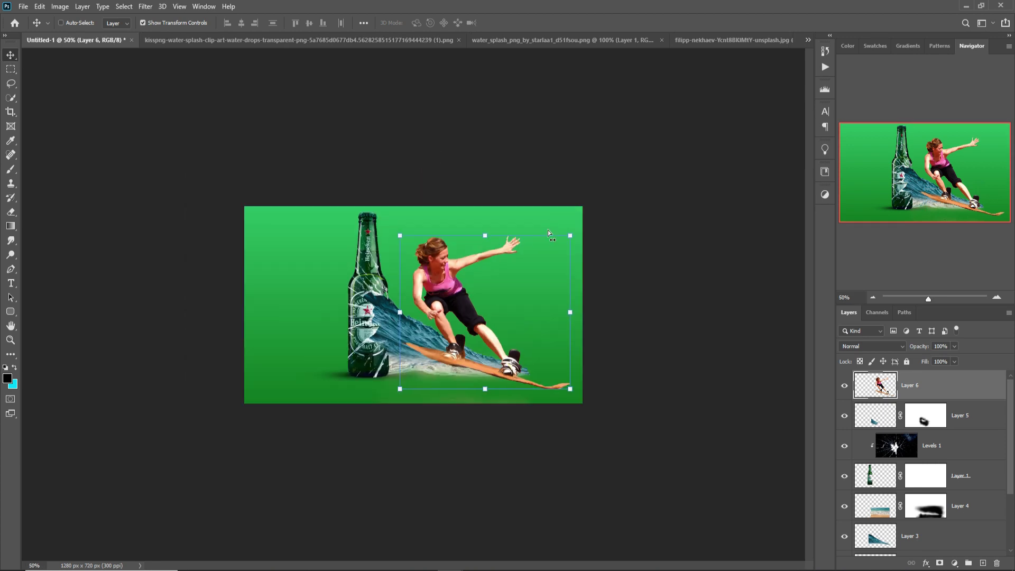
# - Shrink and tilt the sandboarder about 15° onto the wave crest, placing Layer 6 beneath Layer 3
pyautogui.moveTo(575, 239); pyautogui.dragTo(439, 323)
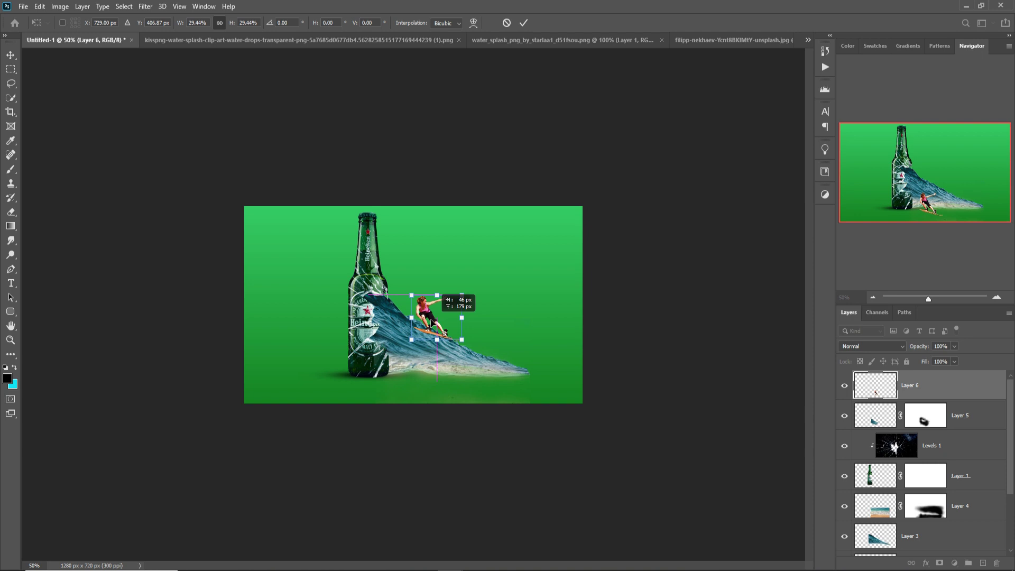
pyautogui.moveTo(432, 321); pyautogui.dragTo(440, 342)
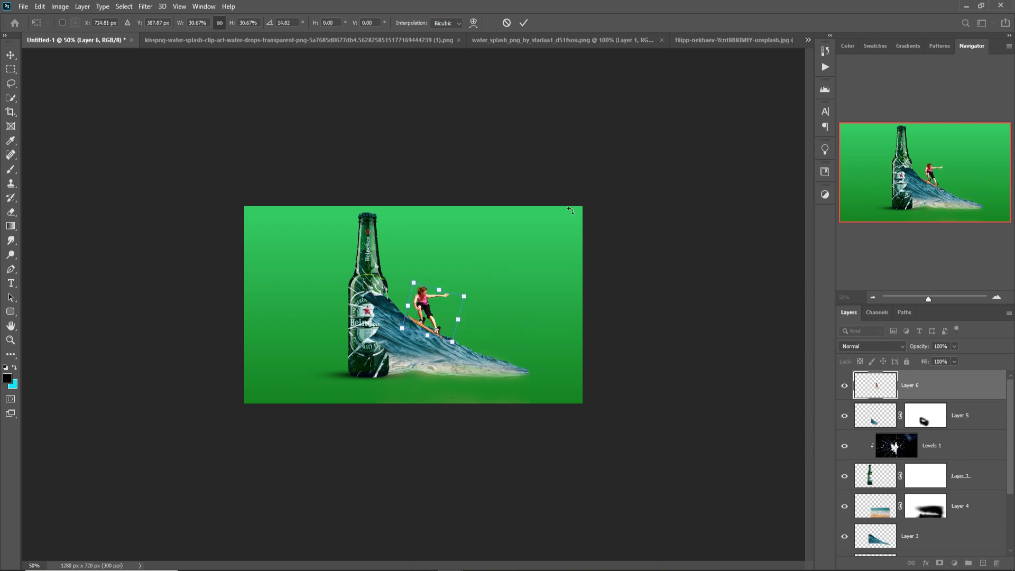
pyautogui.click(524, 23)
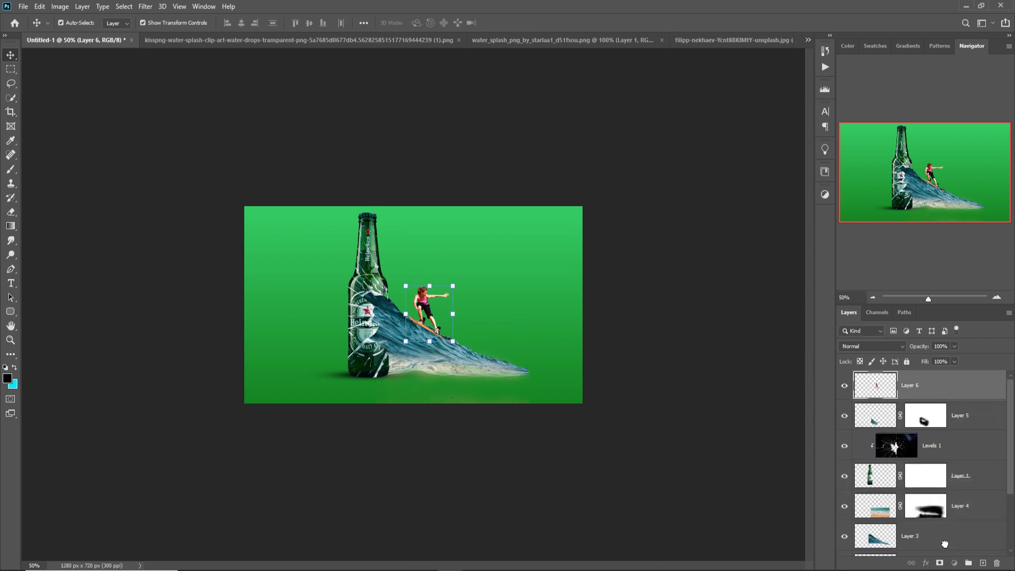
pyautogui.moveTo(945, 544); pyautogui.dragTo(945, 544)
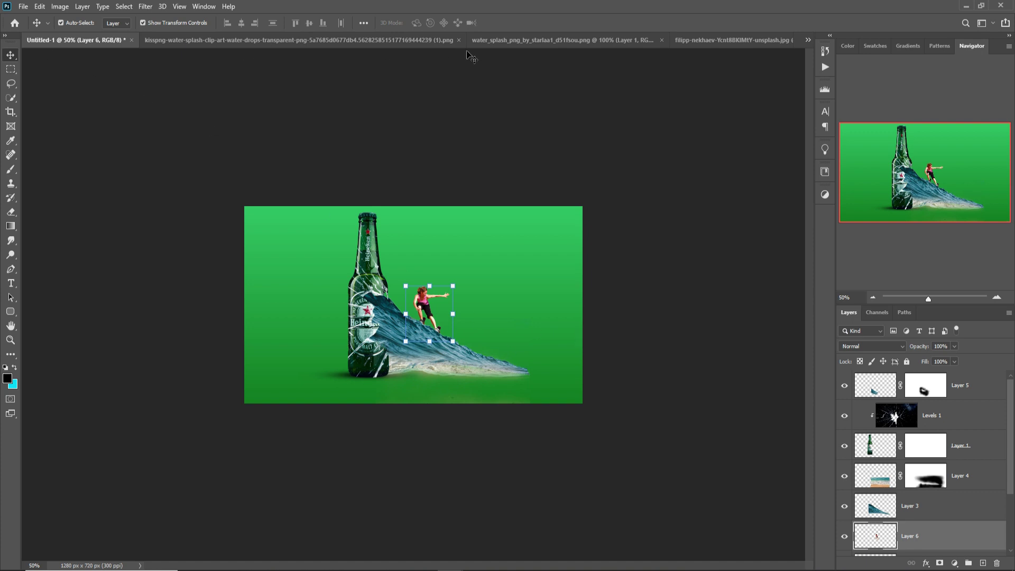
# - Use Select > Subject on the beach surfer photo and set the splash layer's blend mode to Darken
pyautogui.click(704, 41)
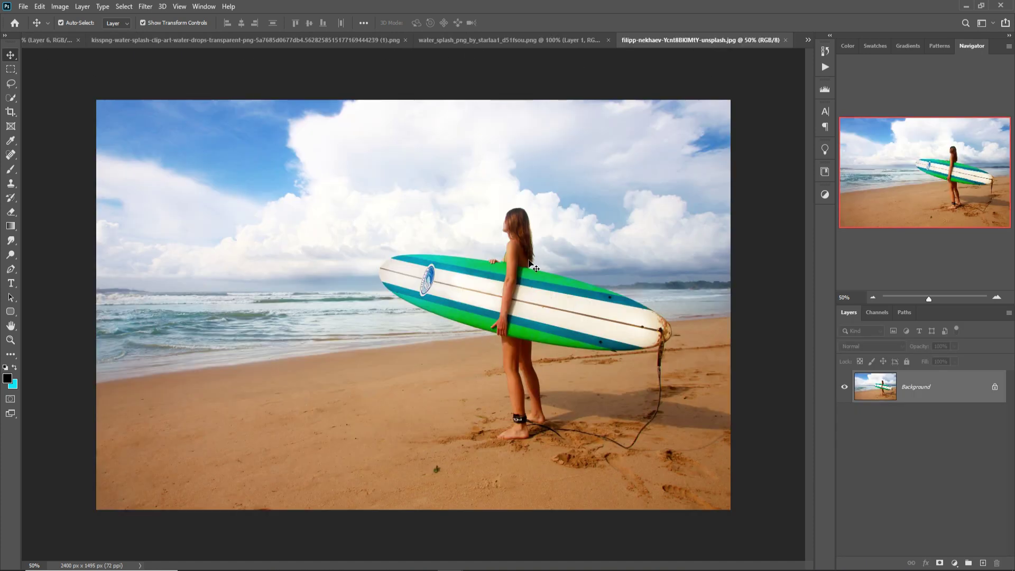
pyautogui.click(124, 6)
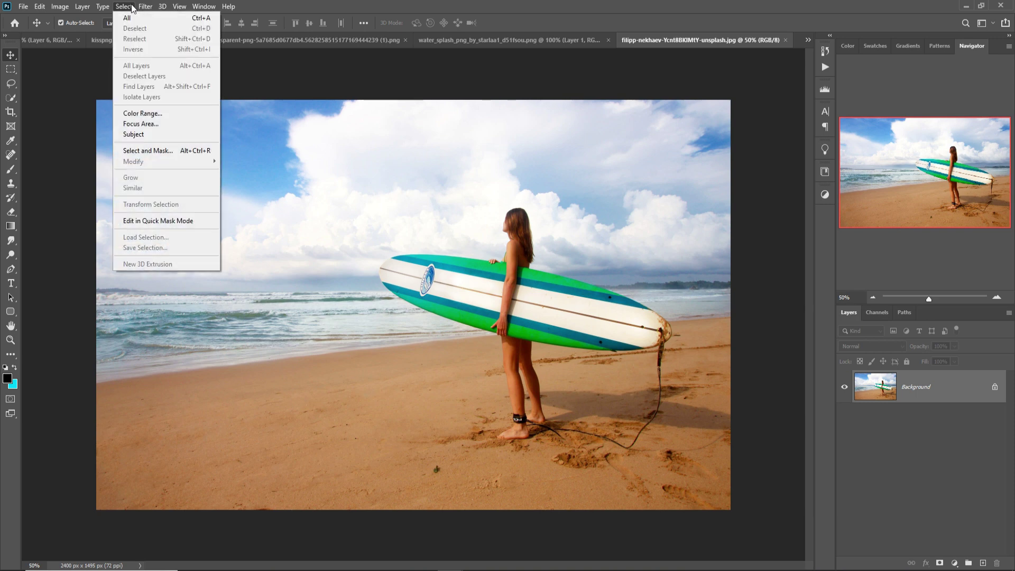
pyautogui.click(133, 135)
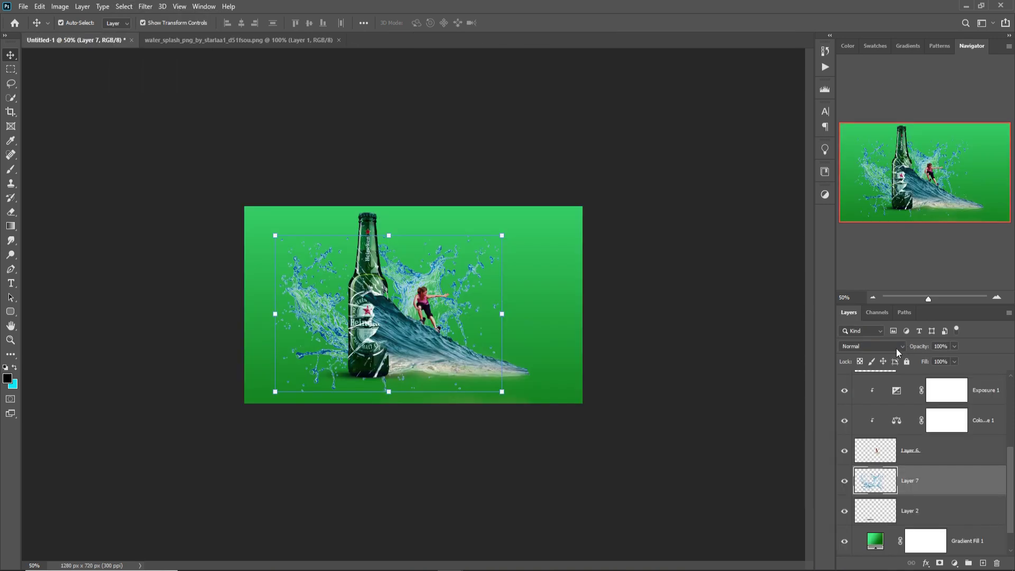
pyautogui.click(896, 347)
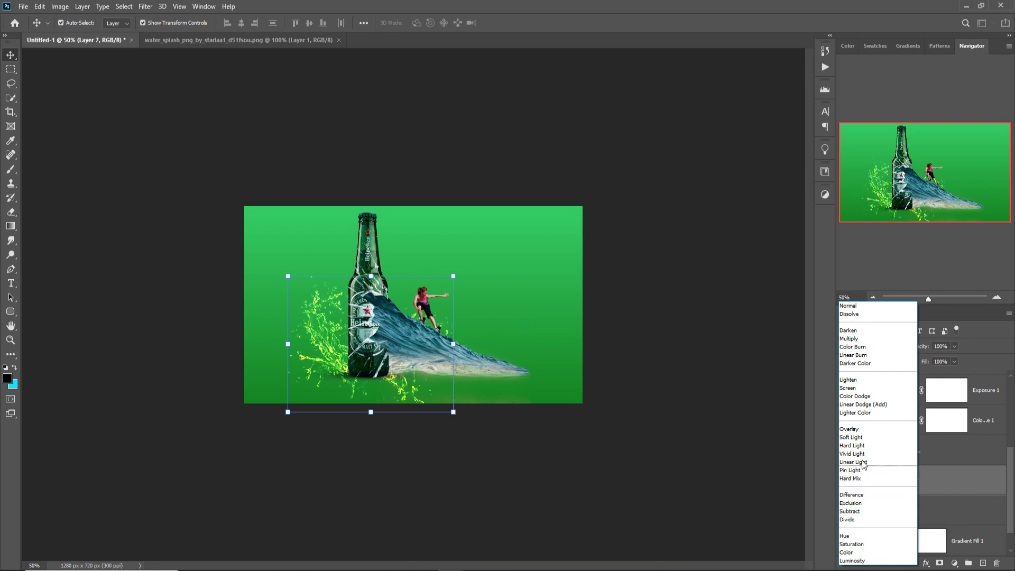
pyautogui.click(847, 331)
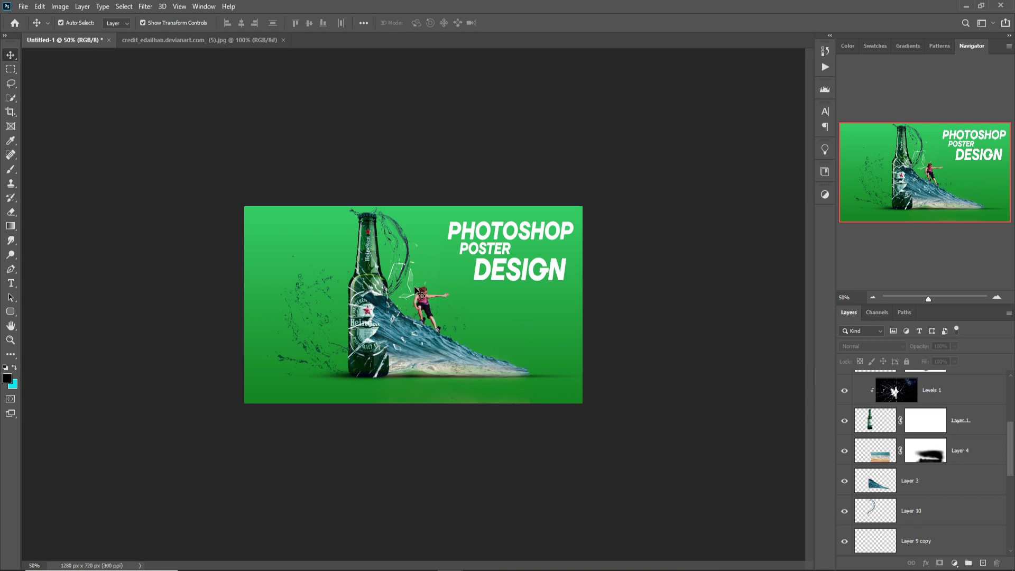
pyautogui.scroll(3, 936, 484)
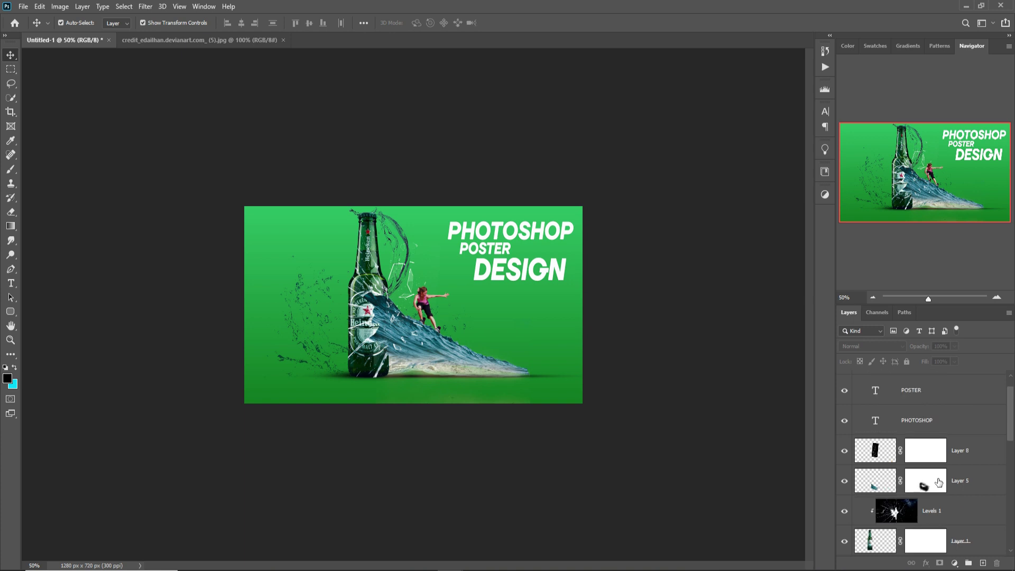
pyautogui.click(846, 451)
pyautogui.click(846, 452)
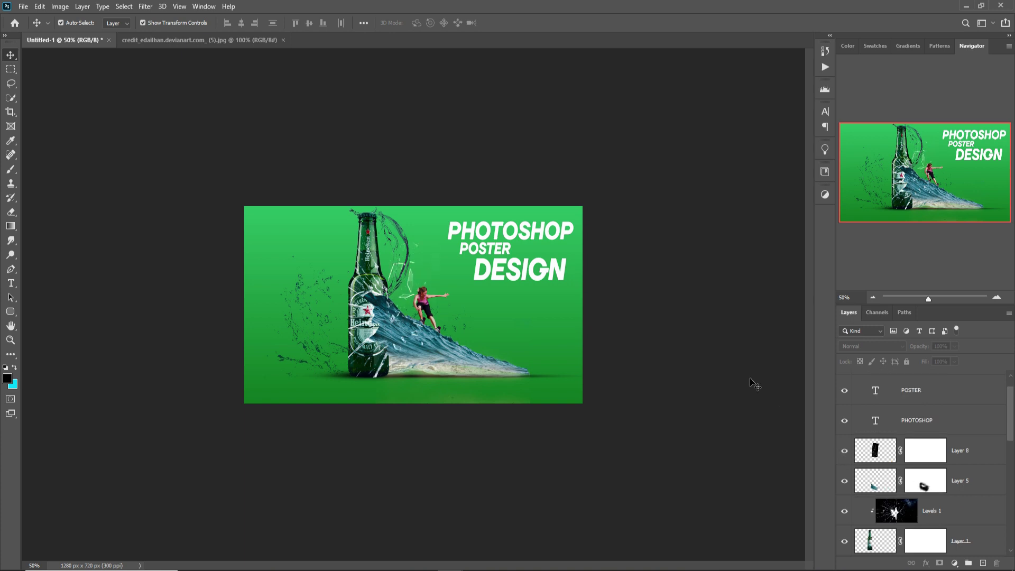